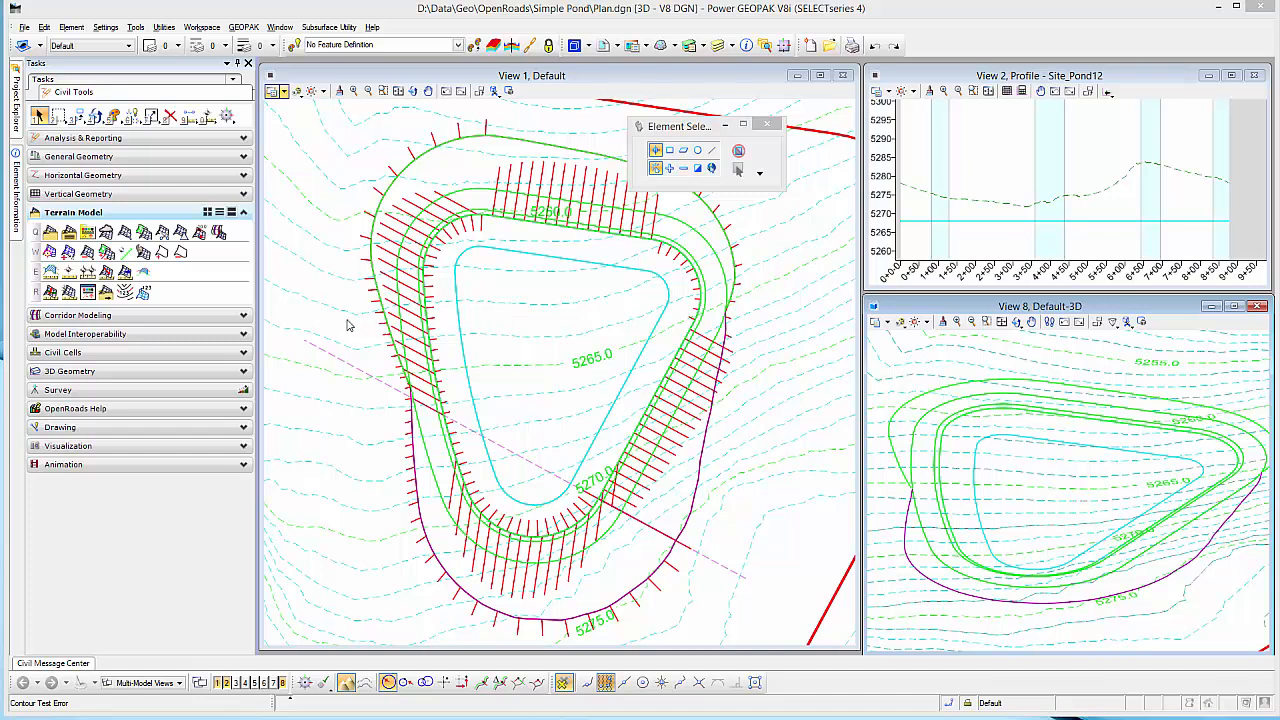
Step: Create the SWM Pond terrain model from the pond's 3D lines as break lines, using Design_Contours and a maximum triangle length of 100
click(125, 233)
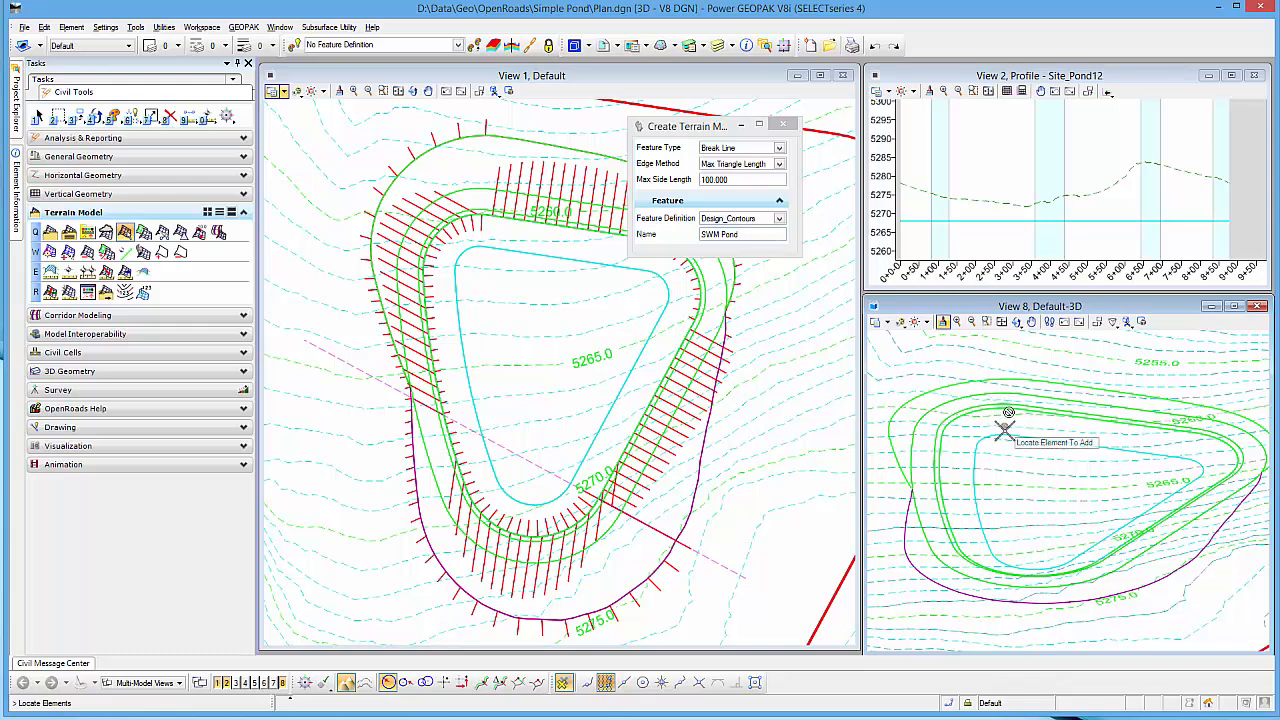
click(955, 459)
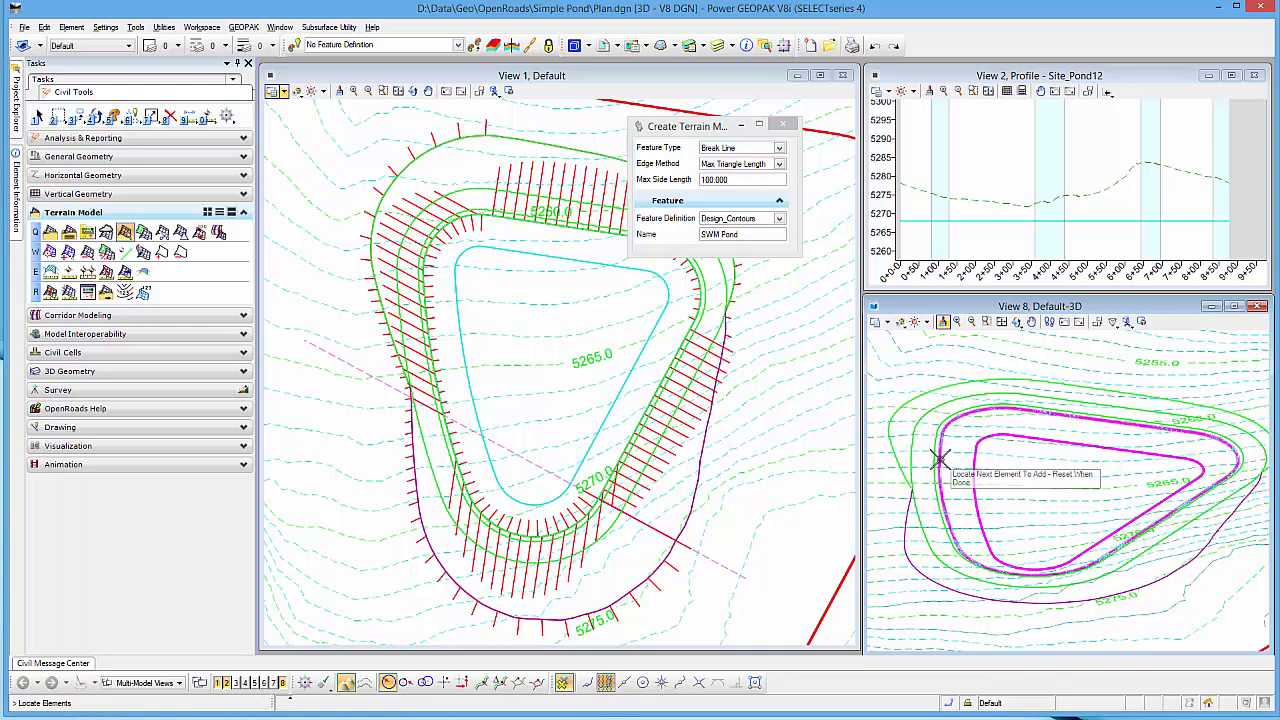
click(931, 459)
click(908, 457)
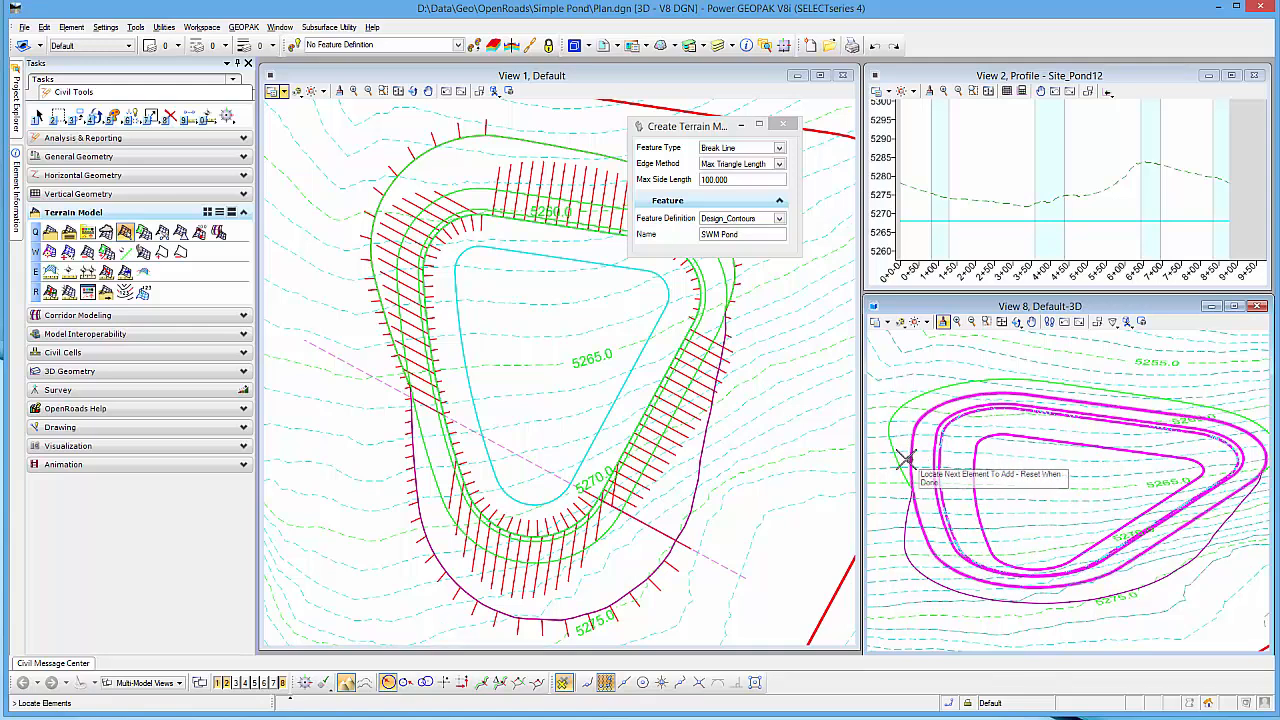
click(897, 459)
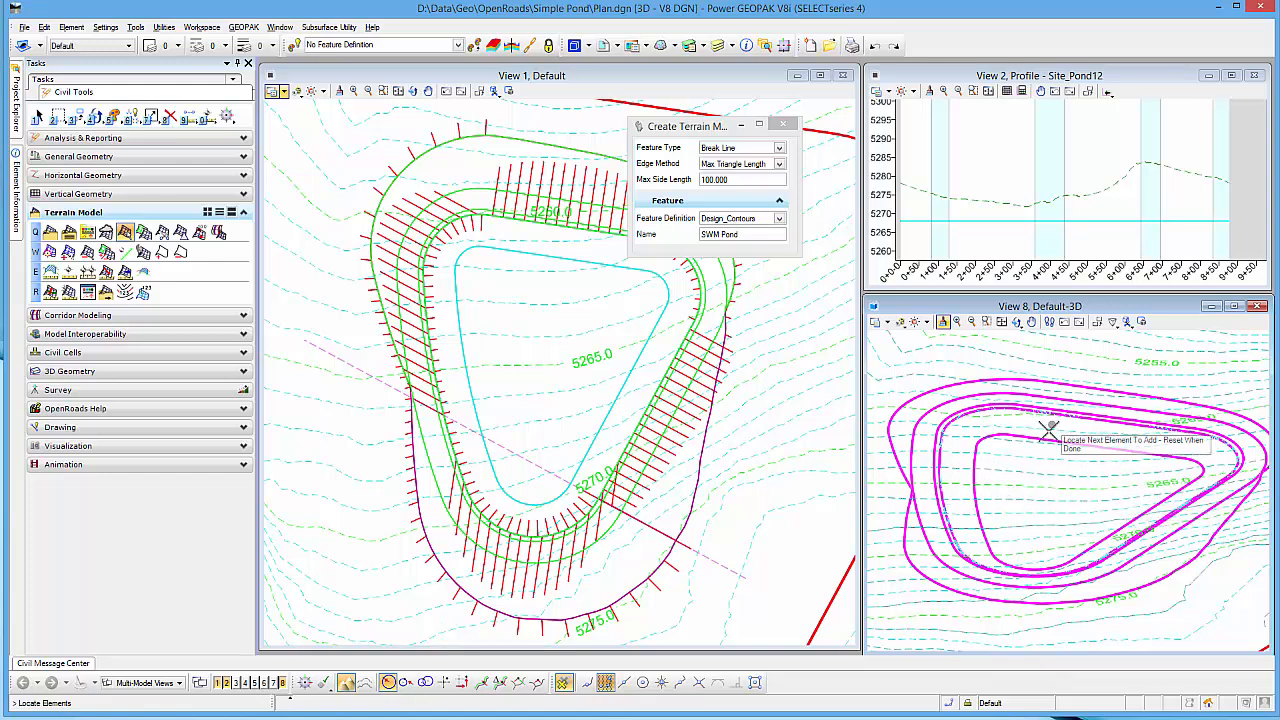
right_click(997, 345)
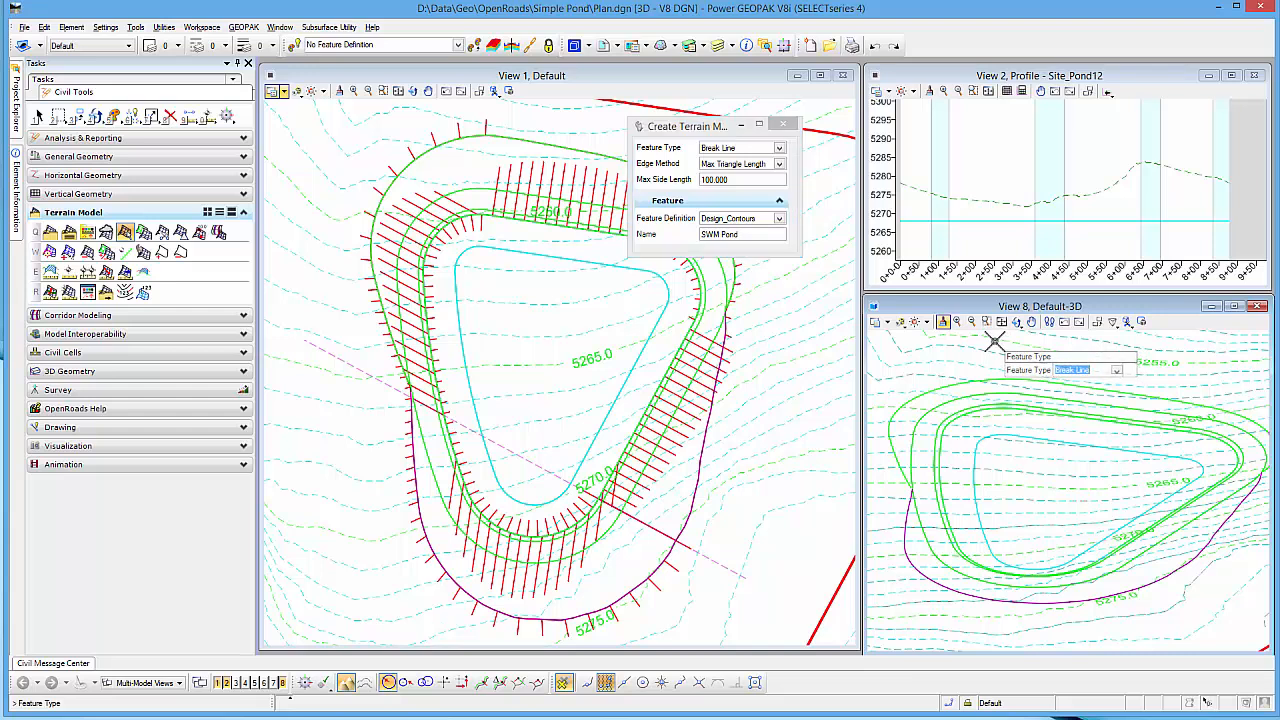
click(993, 343)
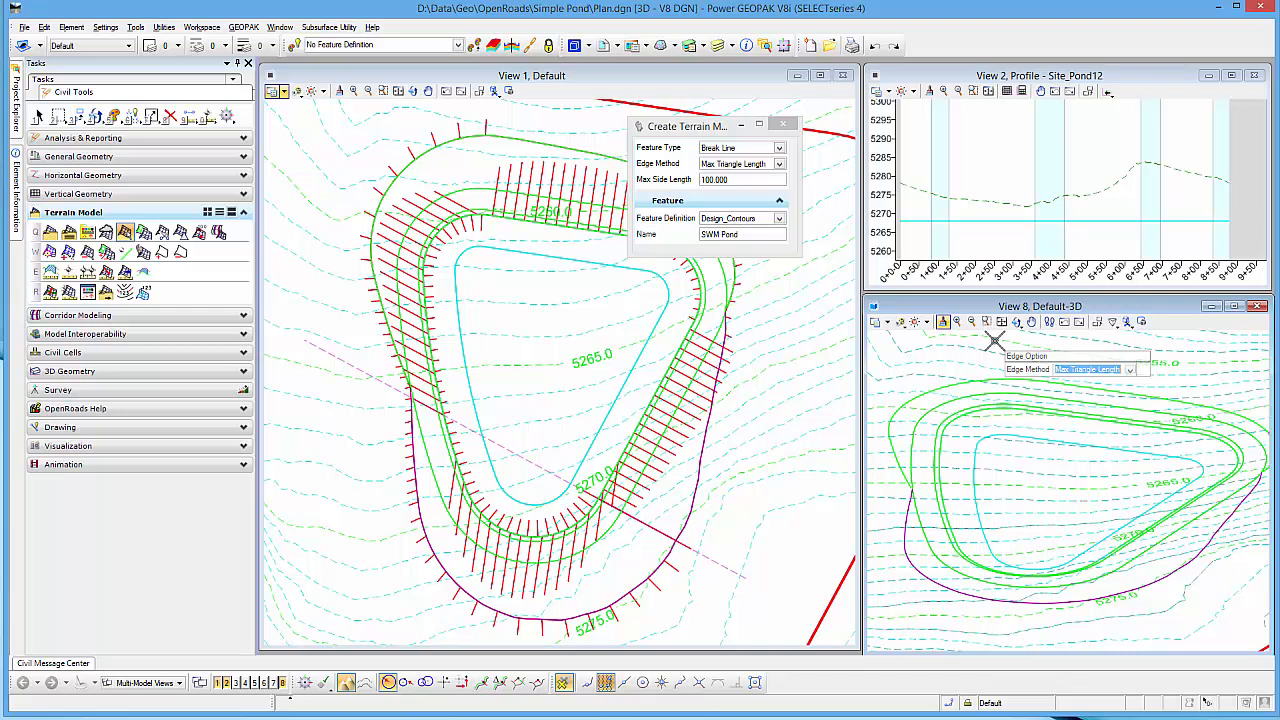
click(993, 341)
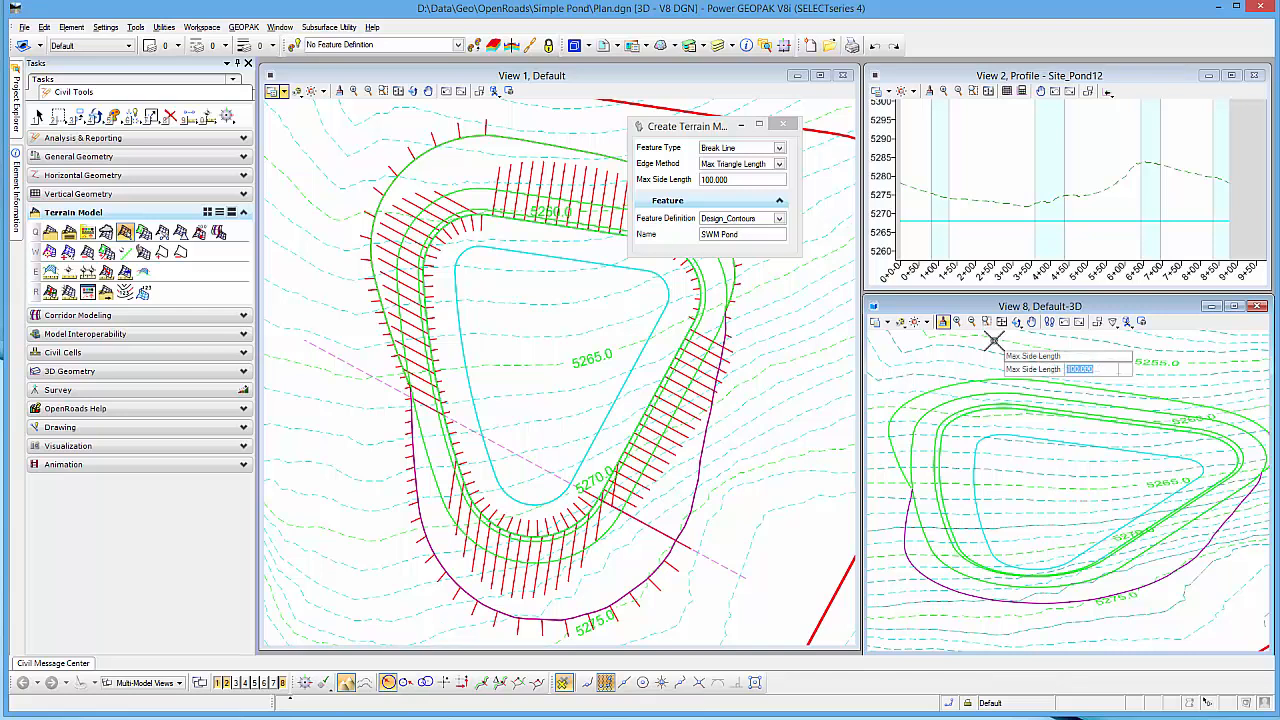
click(991, 342)
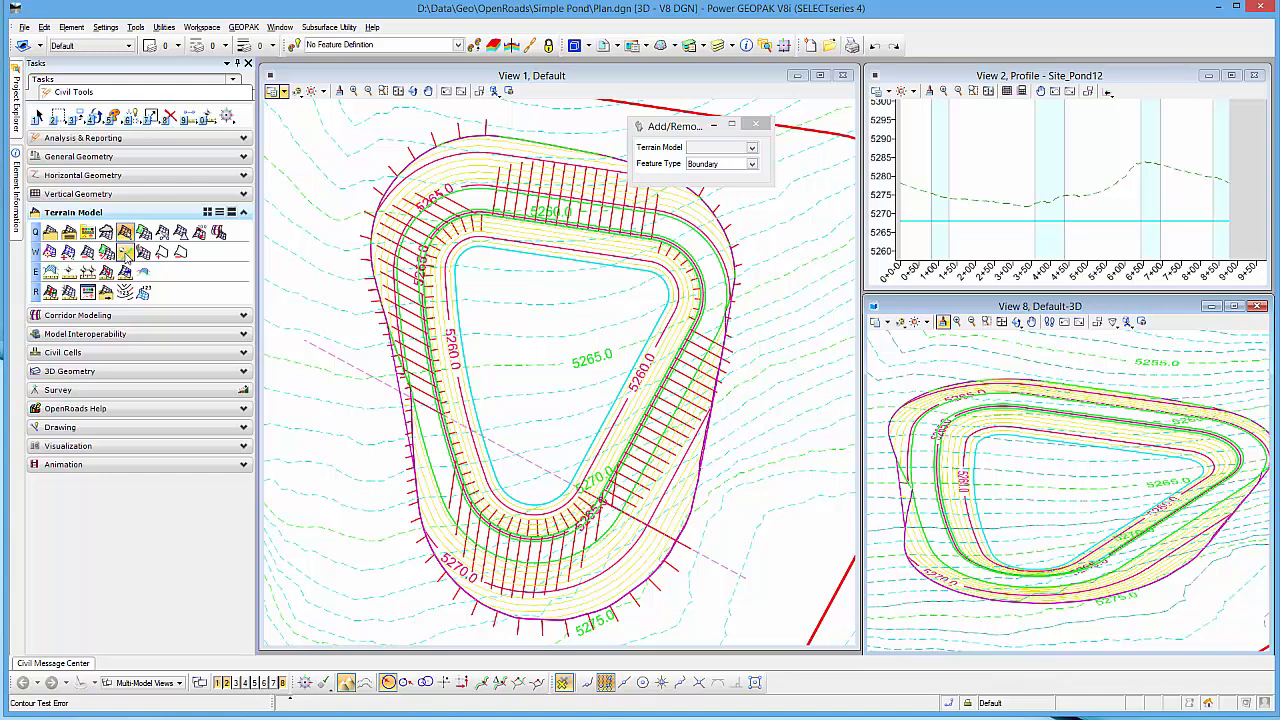
click(125, 253)
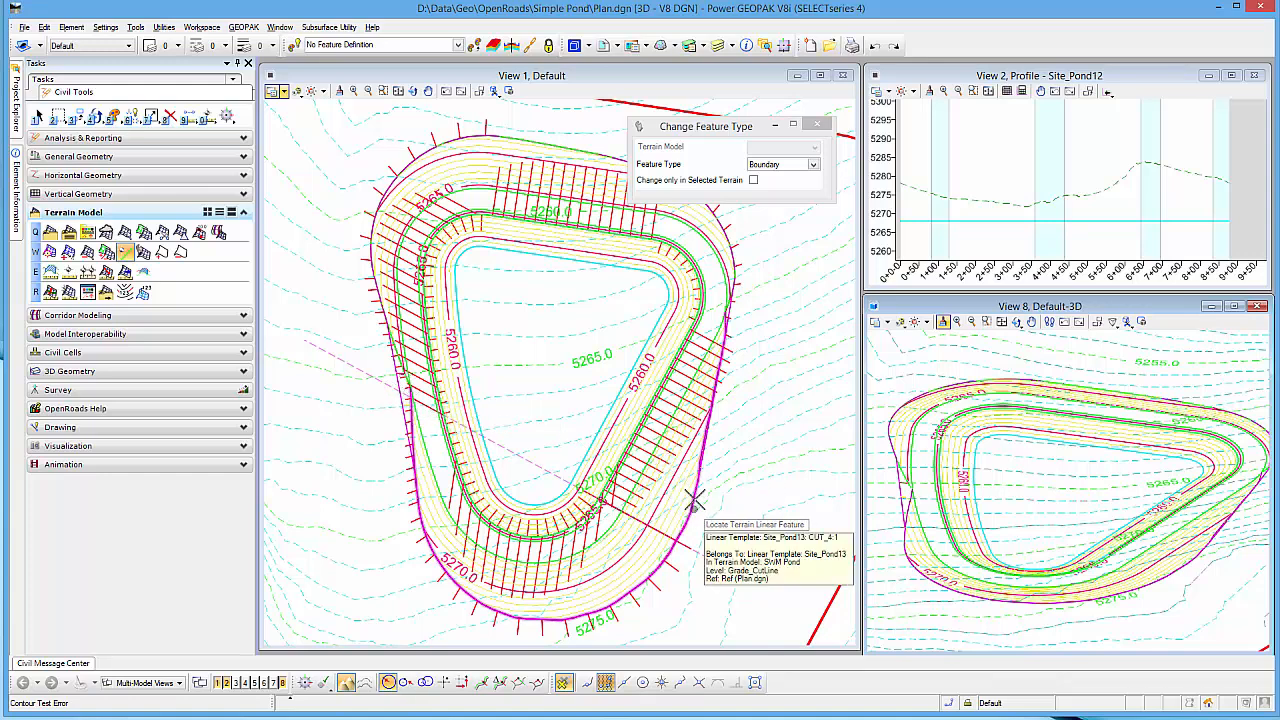
click(911, 476)
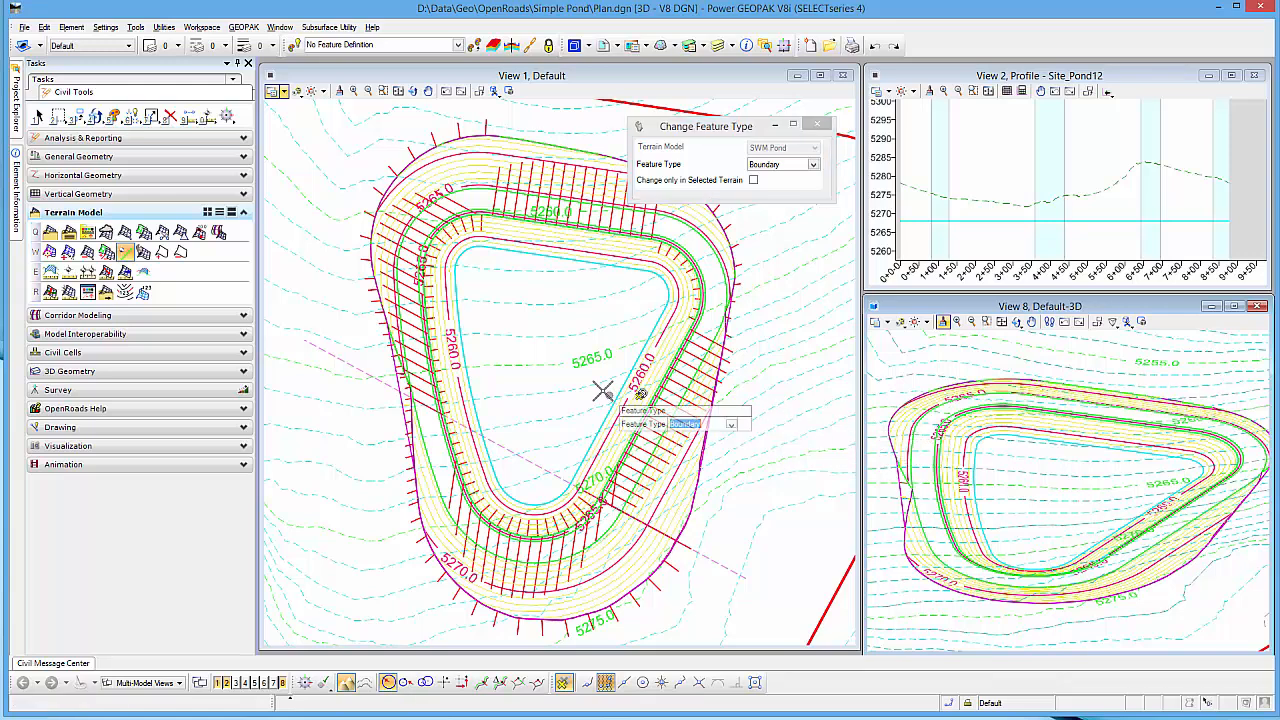
right_click(330, 380)
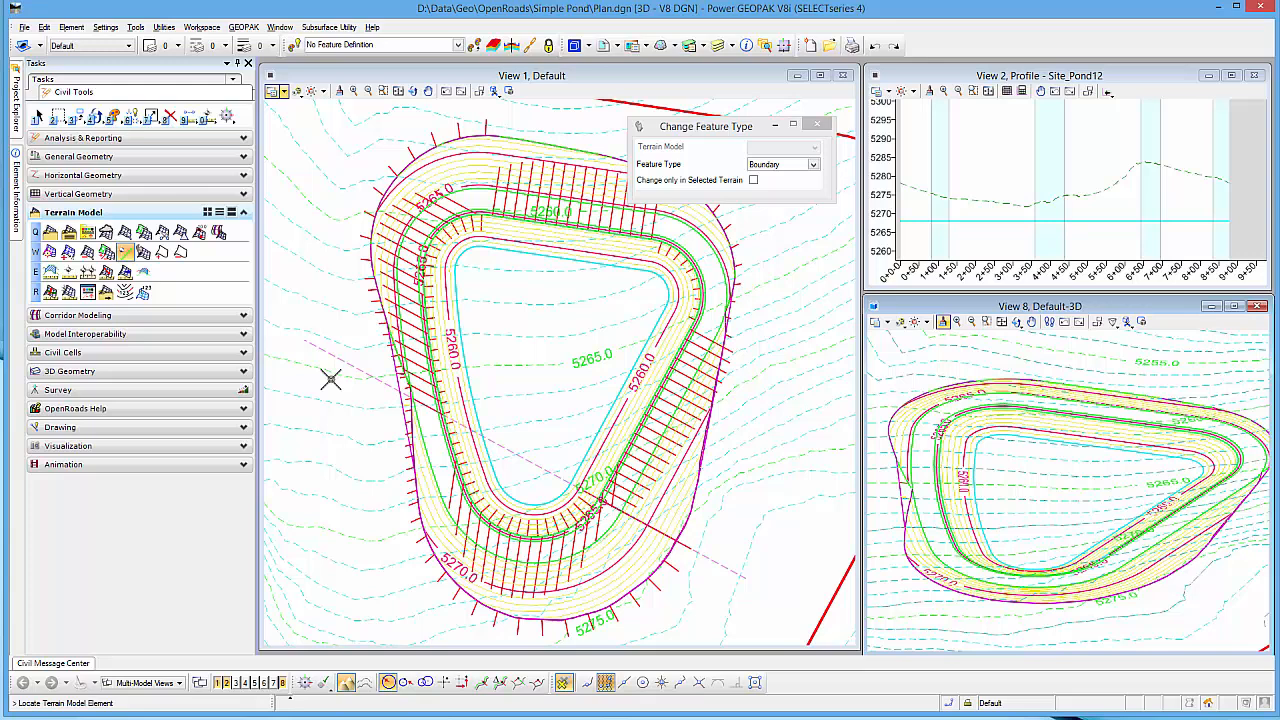
Step: Change the feature type of the pond's outer cut line in the SWM Pond terrain to Boundary
click(126, 253)
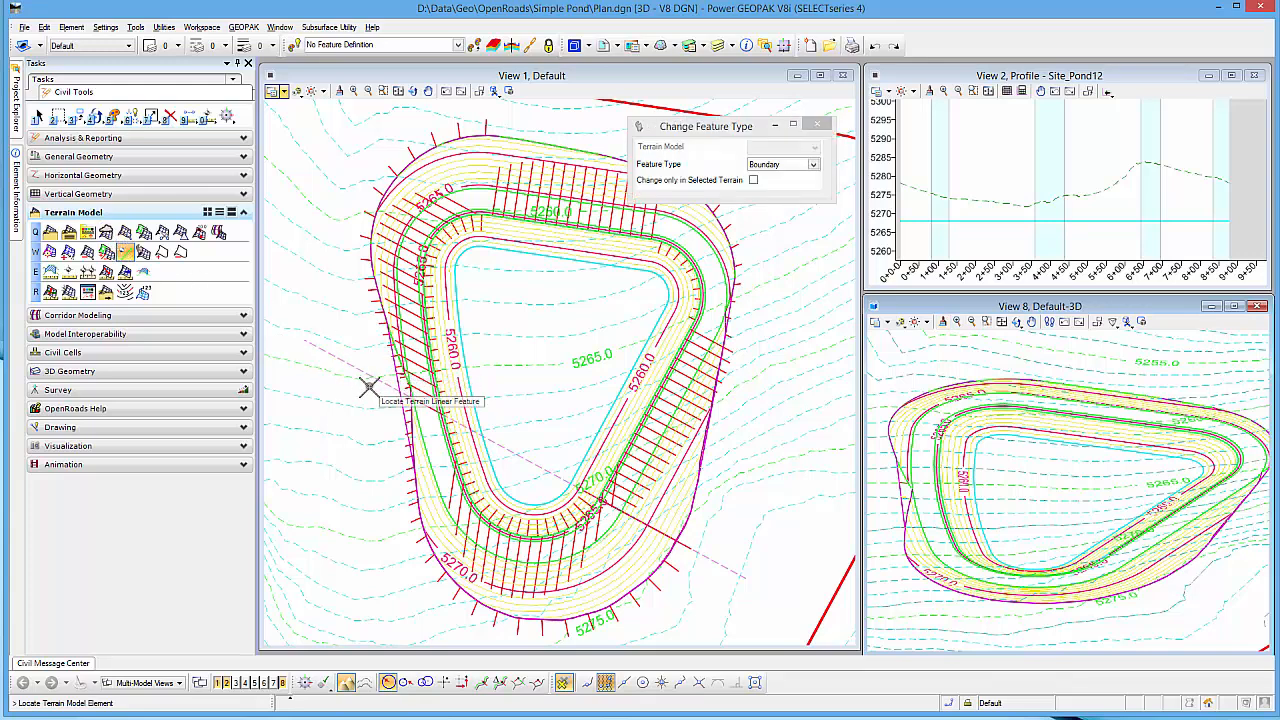
click(410, 425)
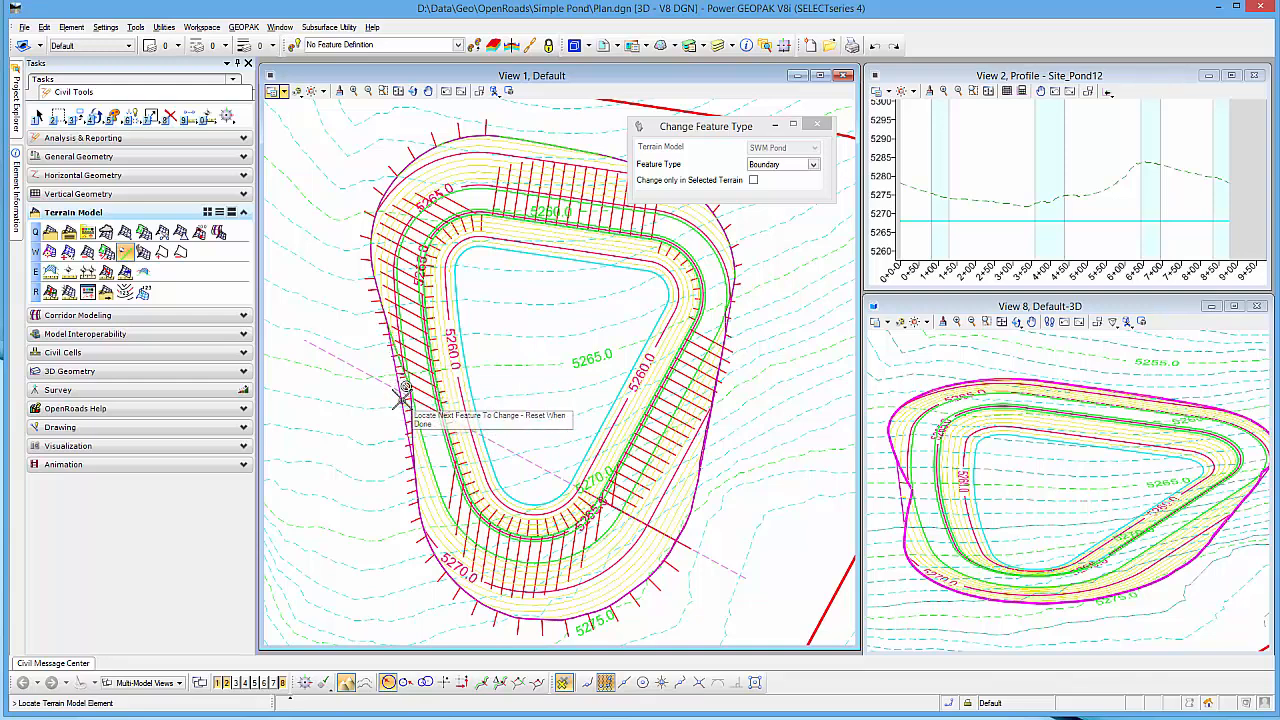
right_click(303, 286)
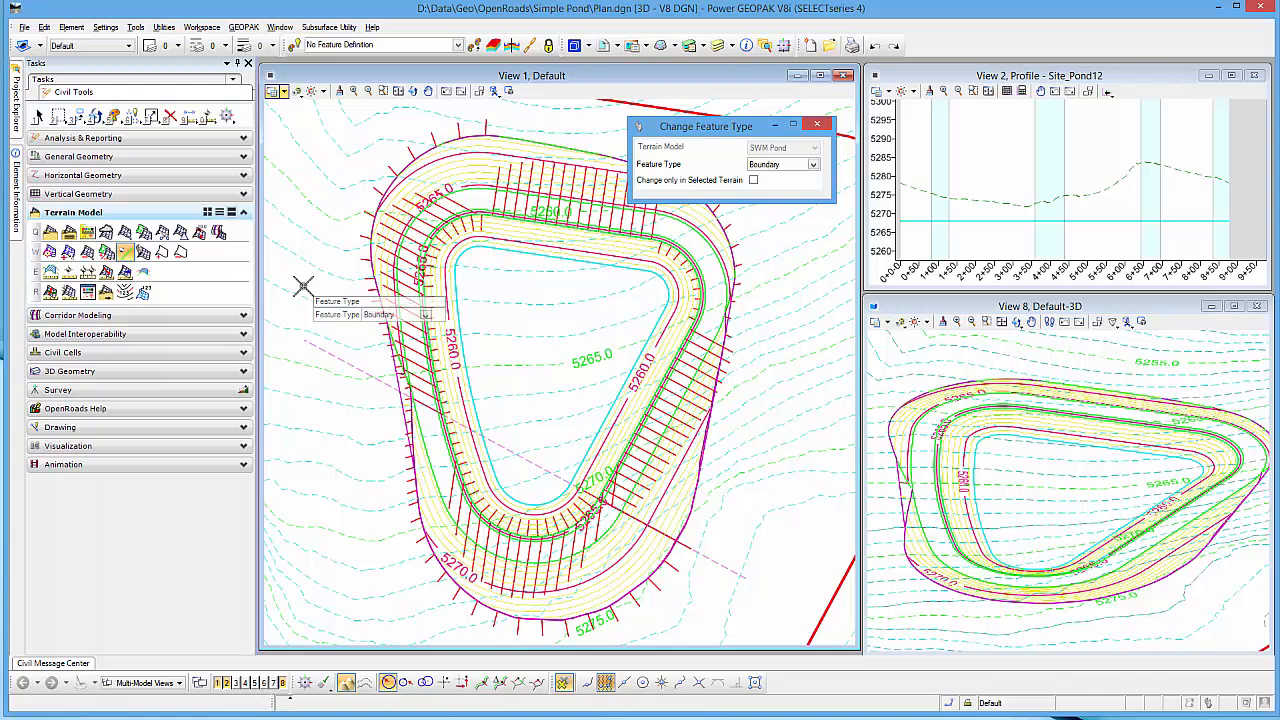
click(303, 286)
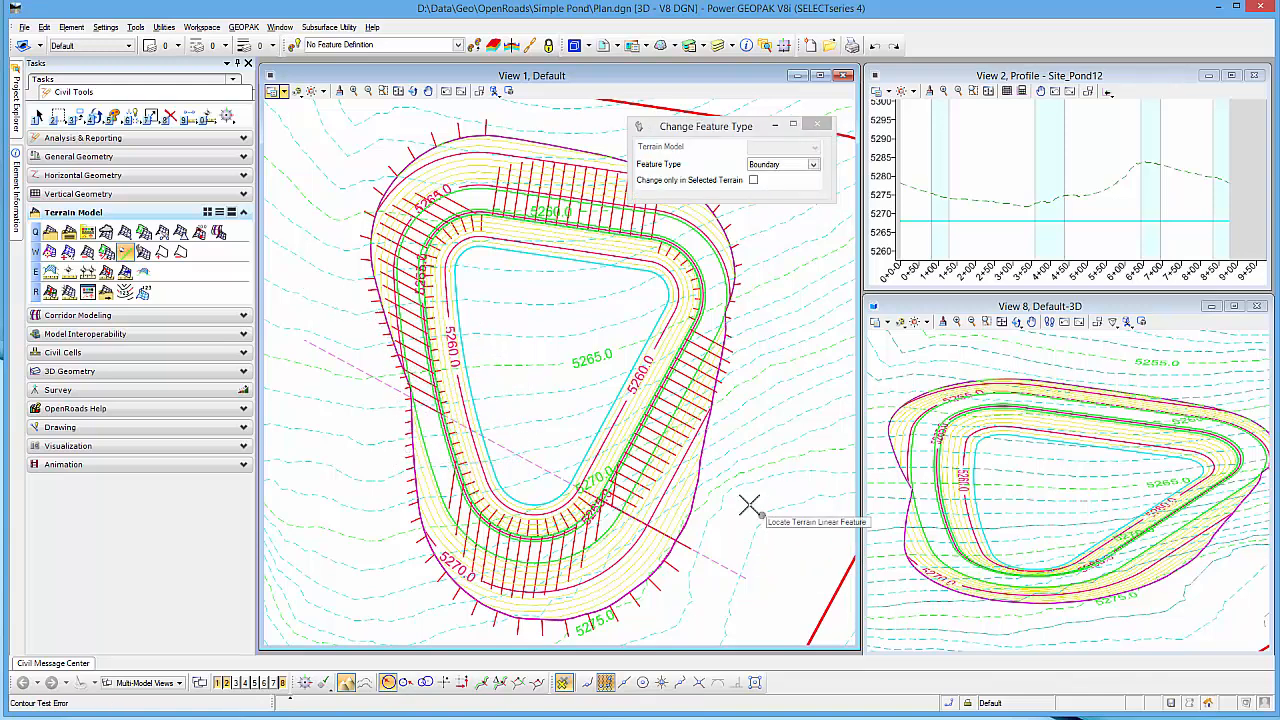
right_click(366, 471)
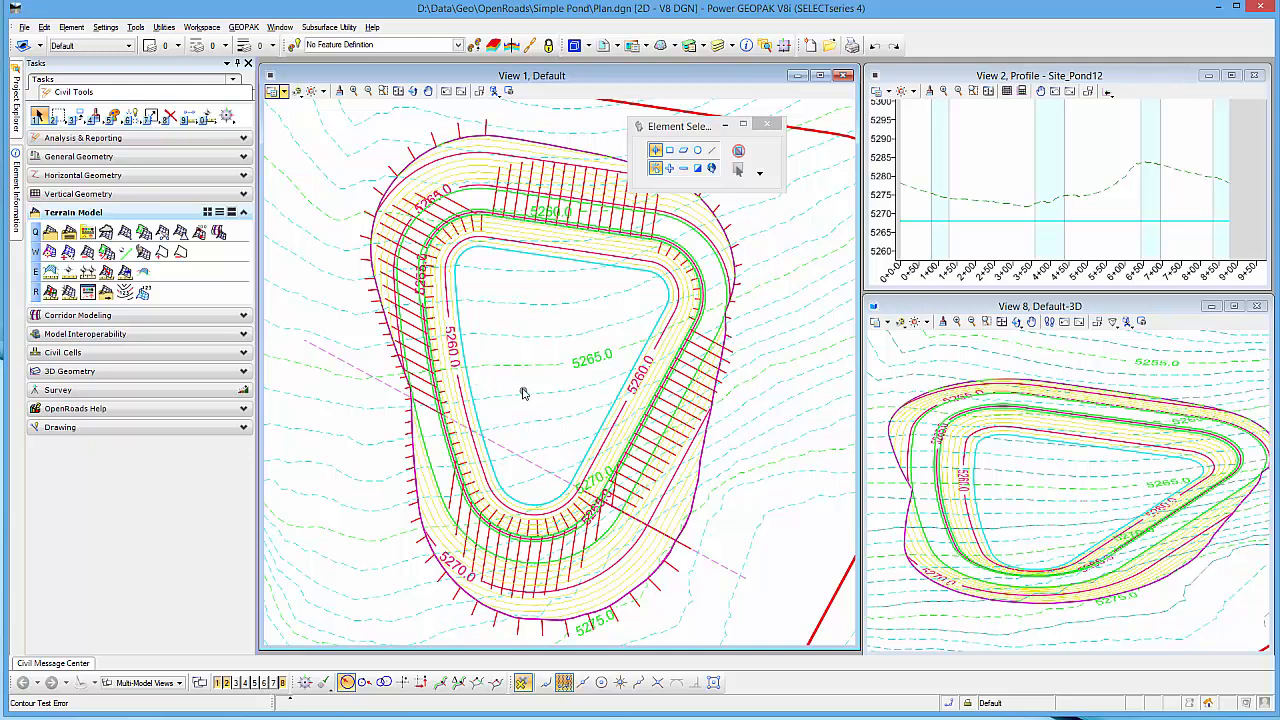
Step: Start a complex terrain model with Existing_Contours as the primary terrain and SWM Pond added with the Merge action
scroll(506, 390, down, 1)
scroll(505, 390, down, 1)
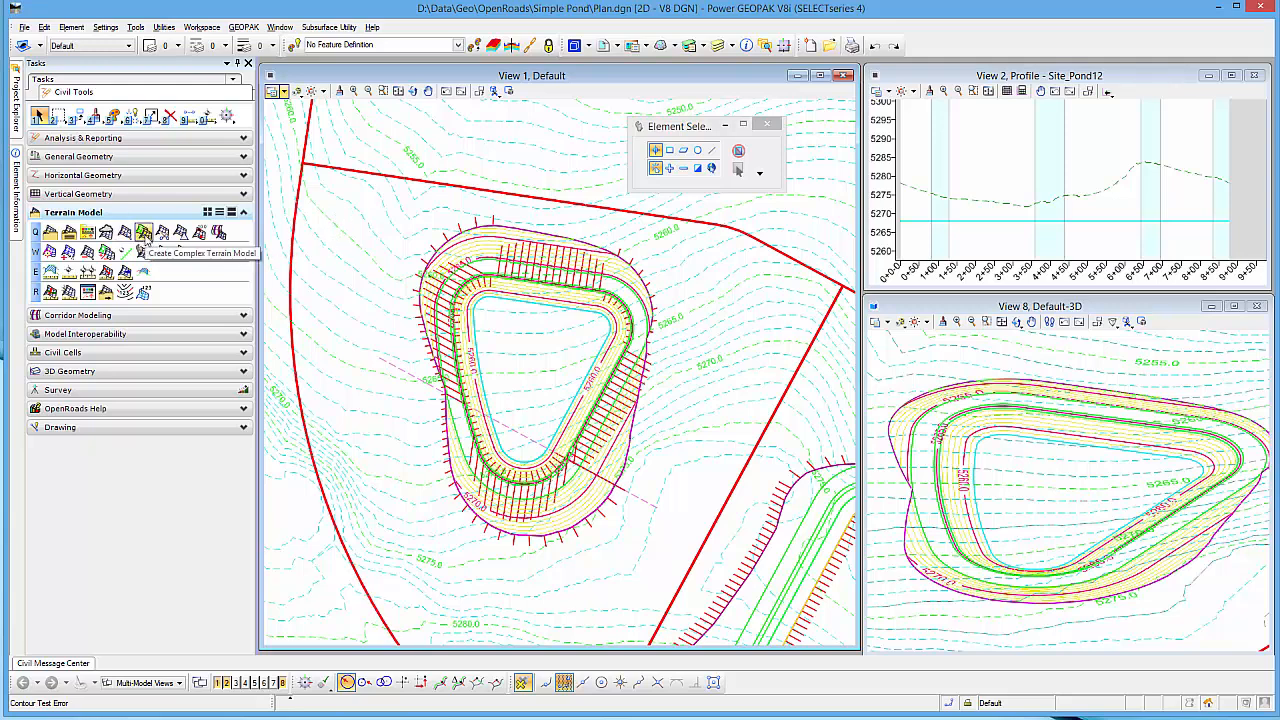
click(145, 235)
drag(395, 214, 775, 183)
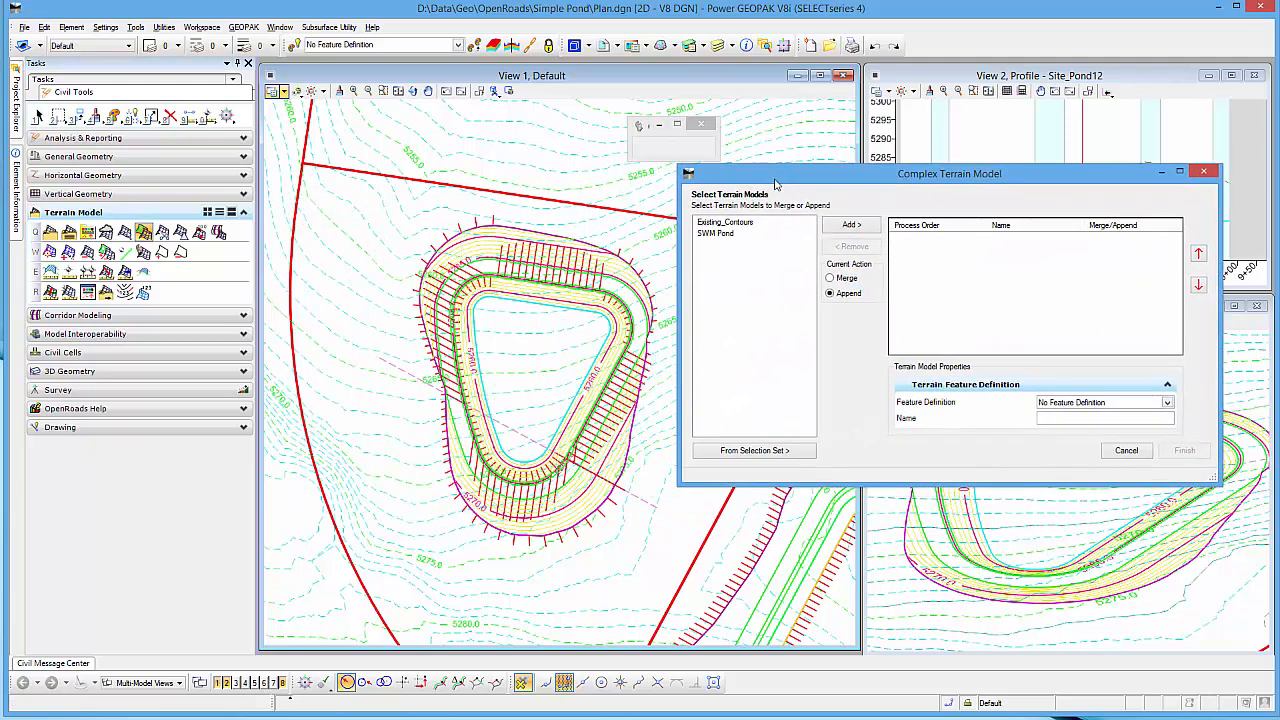
click(729, 224)
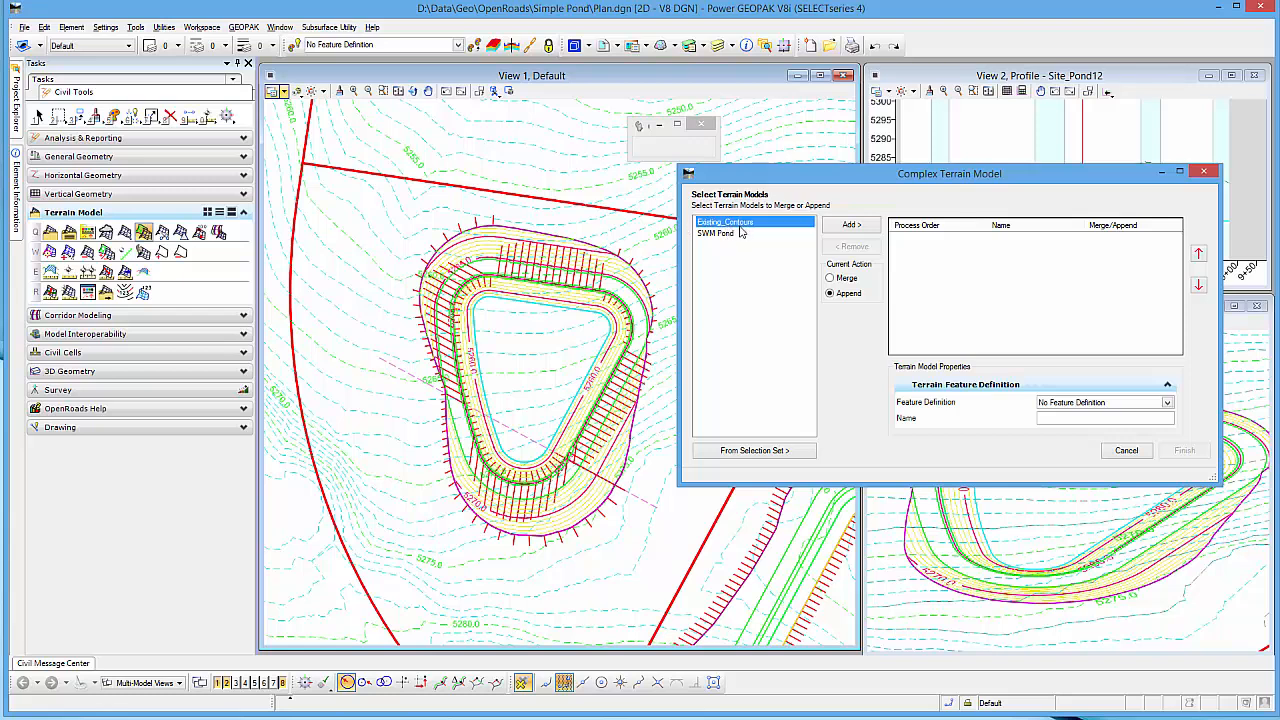
click(849, 225)
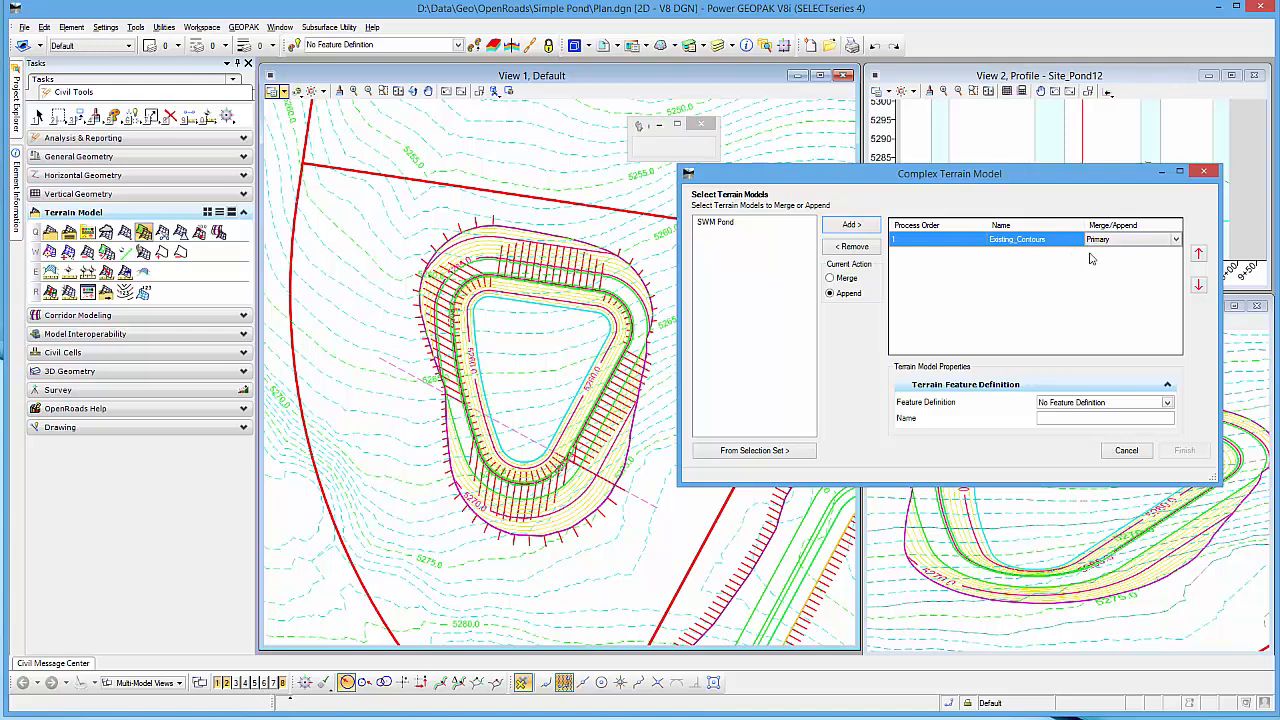
click(727, 225)
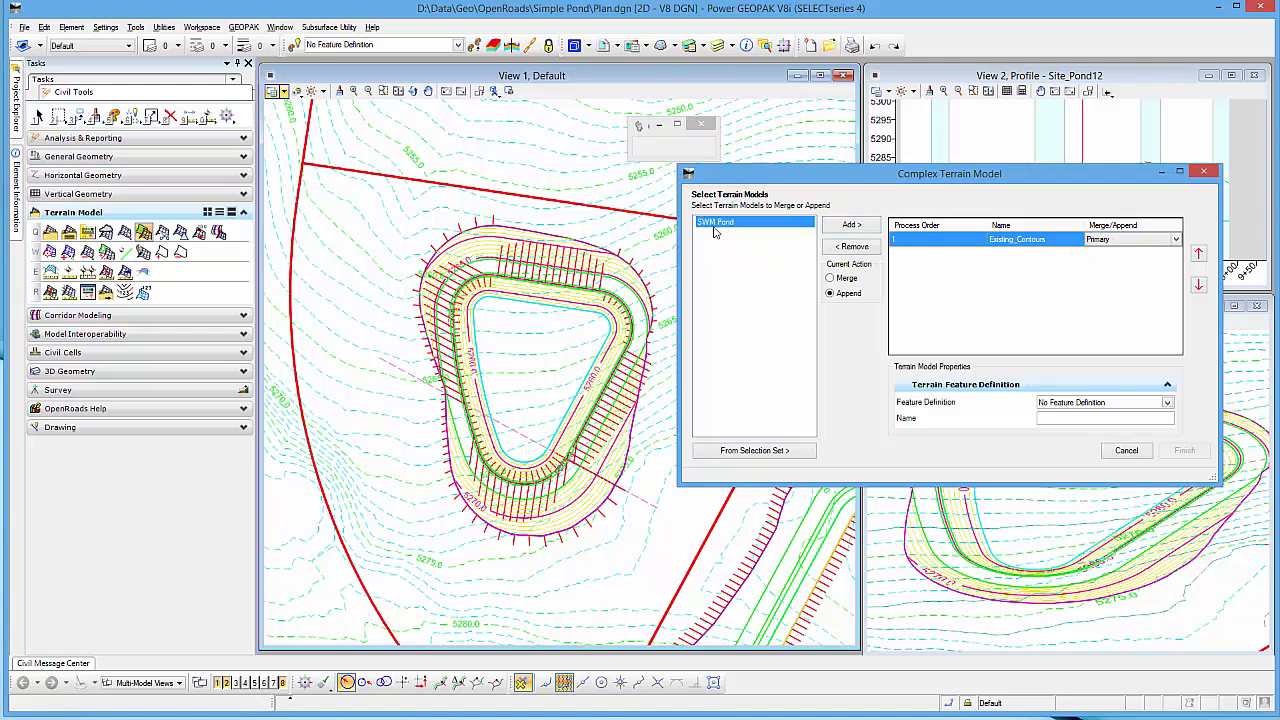
click(832, 279)
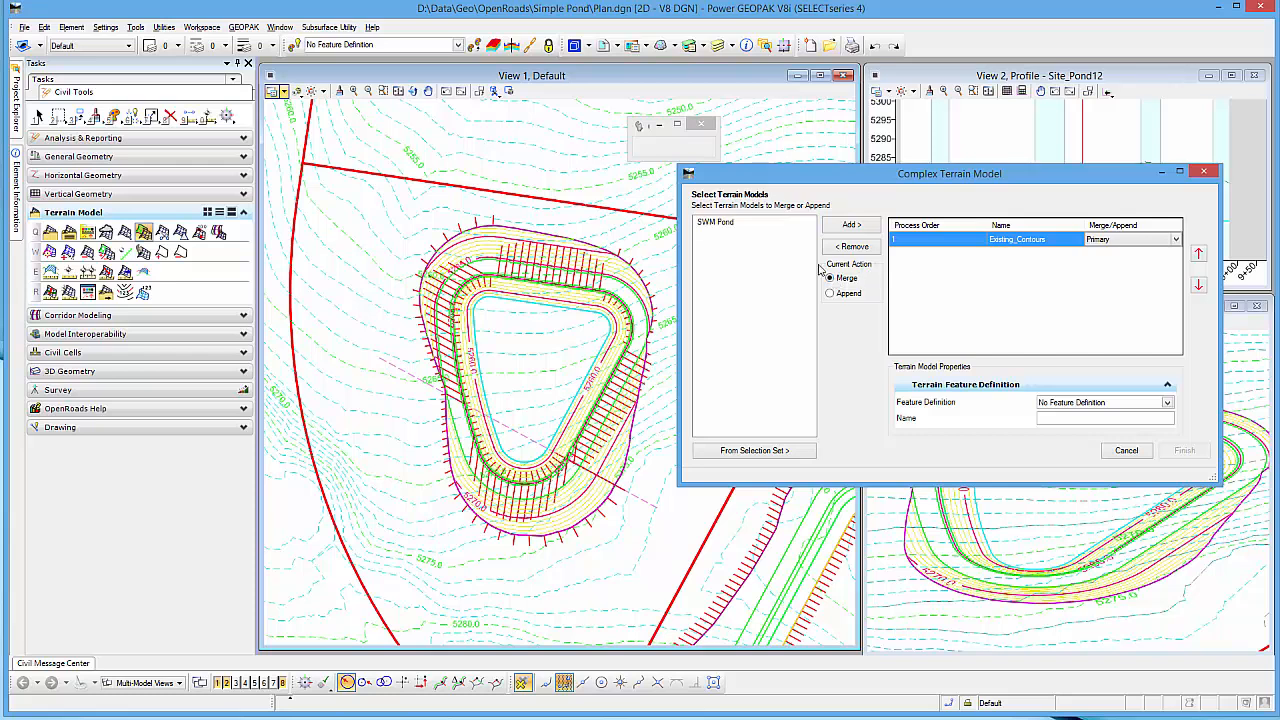
click(731, 224)
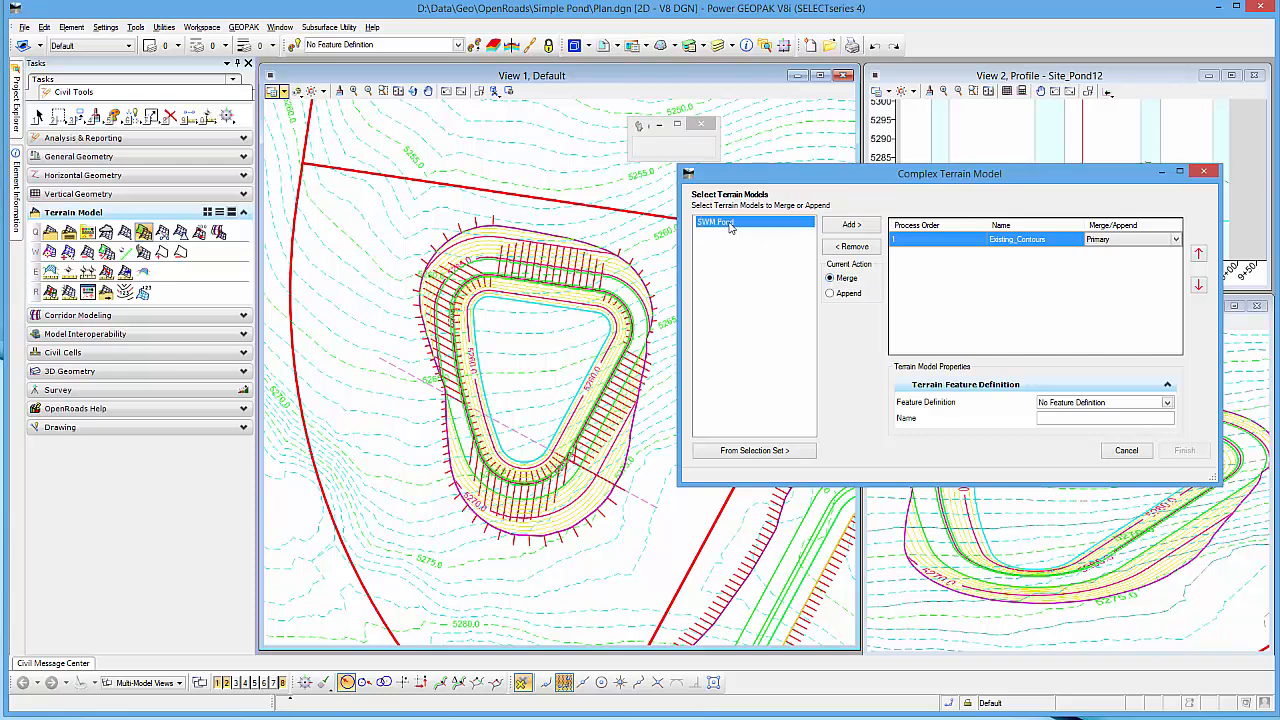
click(849, 225)
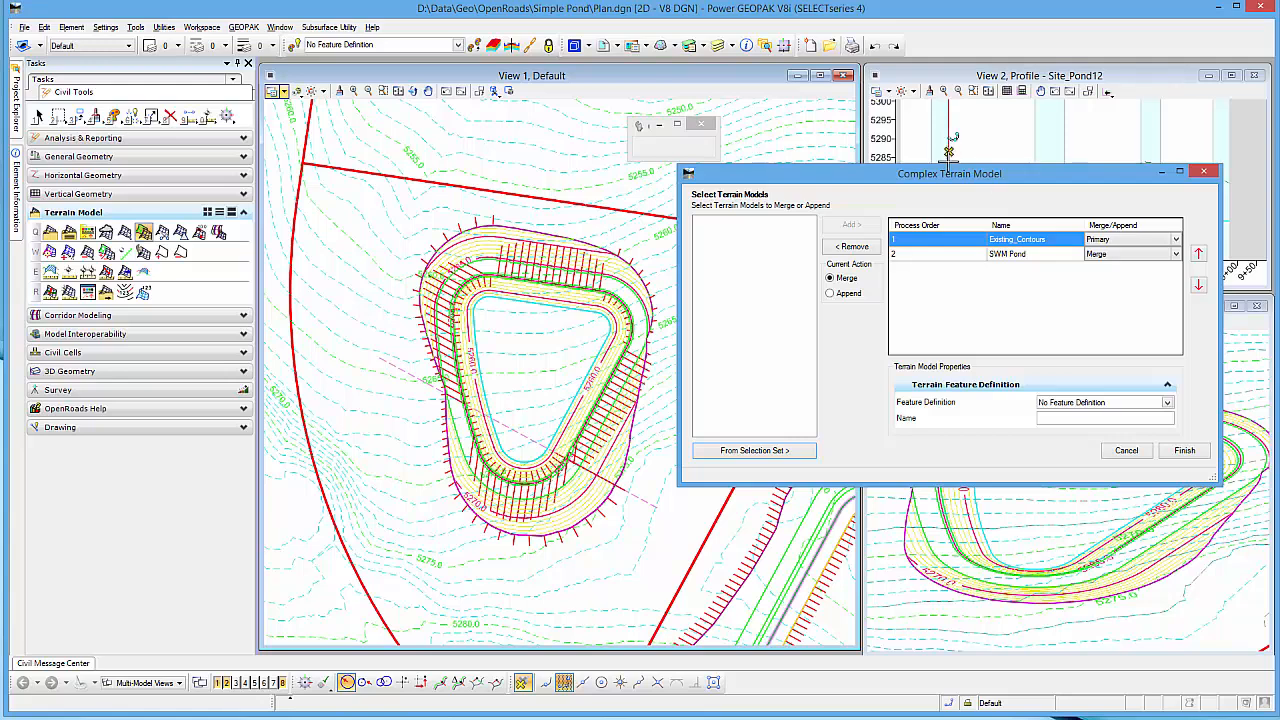
Step: Assign the Design_Contours feature definition to the complex terrain, name it Merged, and create it
drag(945, 176, 940, 155)
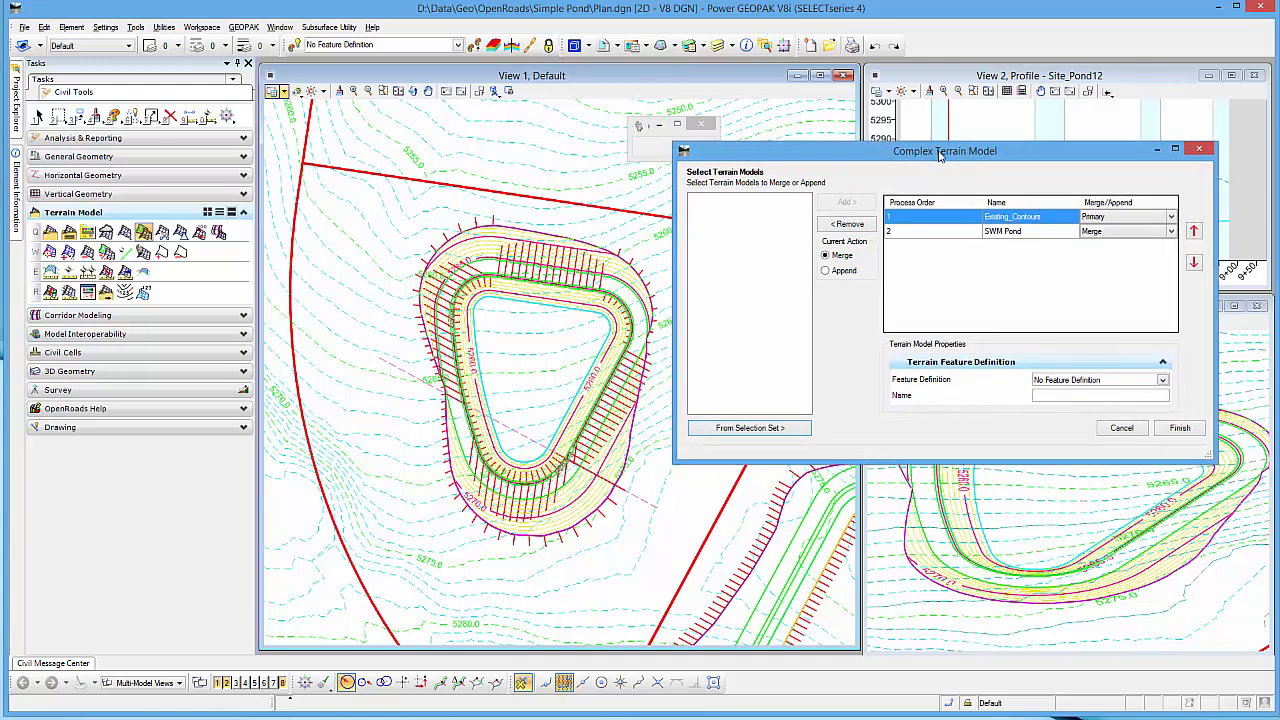
click(1163, 380)
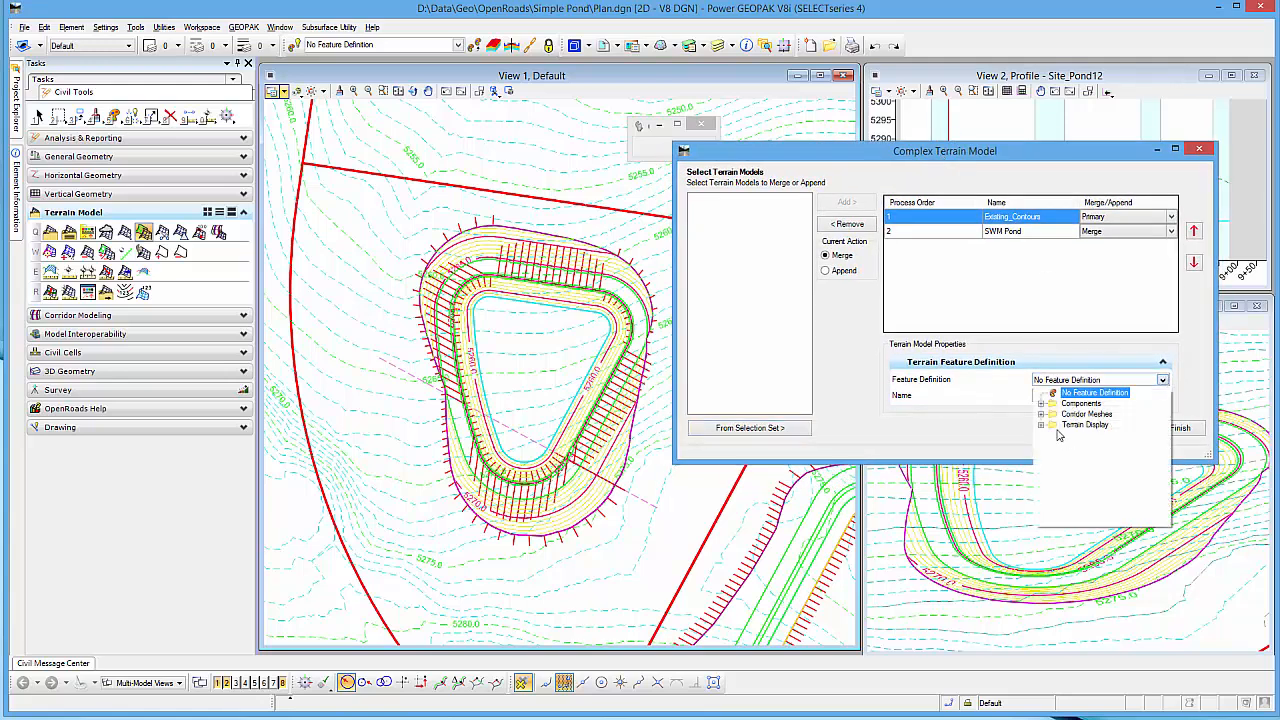
click(1041, 425)
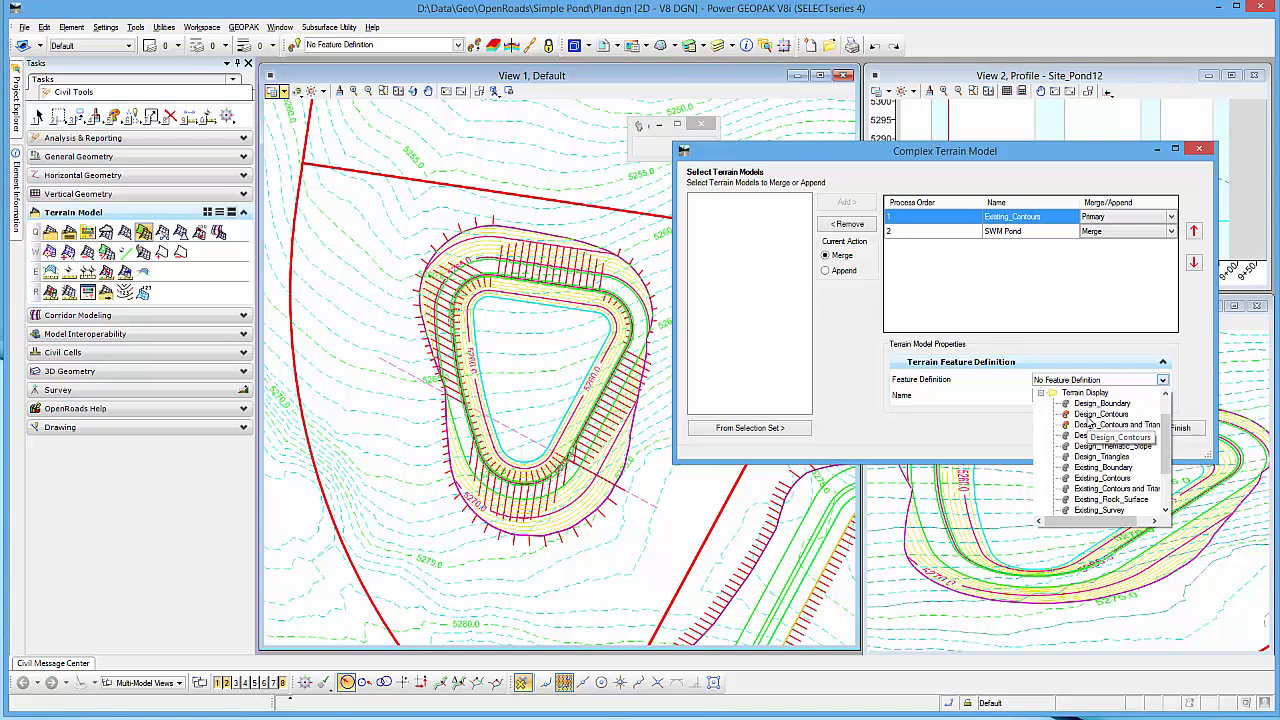
click(1088, 414)
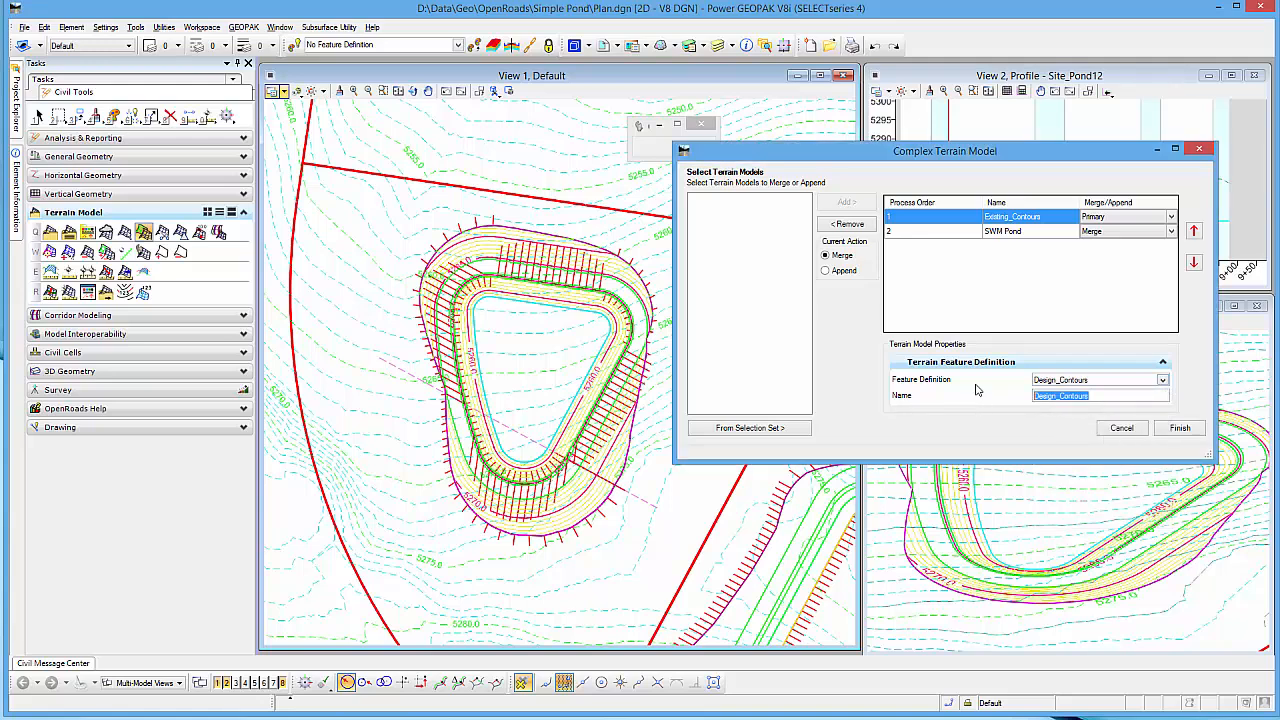
text(Merged)
click(1193, 430)
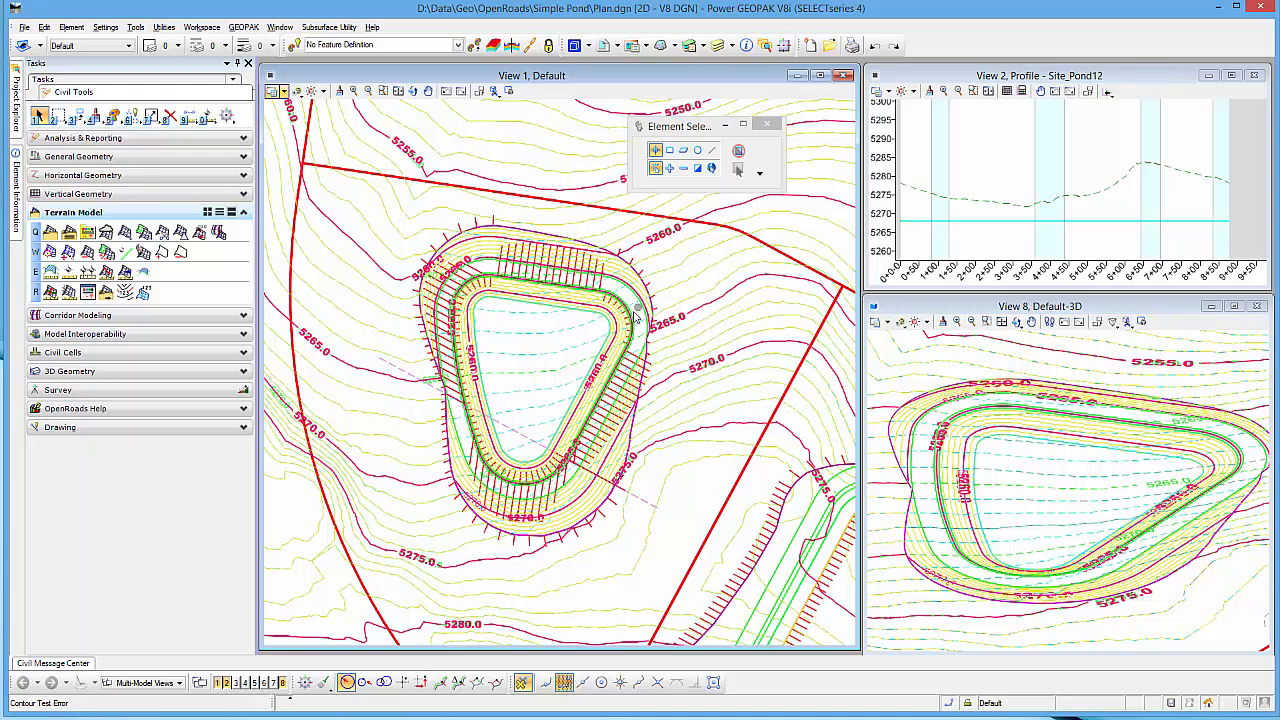
Step: Inspect the merged contours around the pond and open the Merged terrain model's complex terrain definition for editing
scroll(636, 320, up, 3)
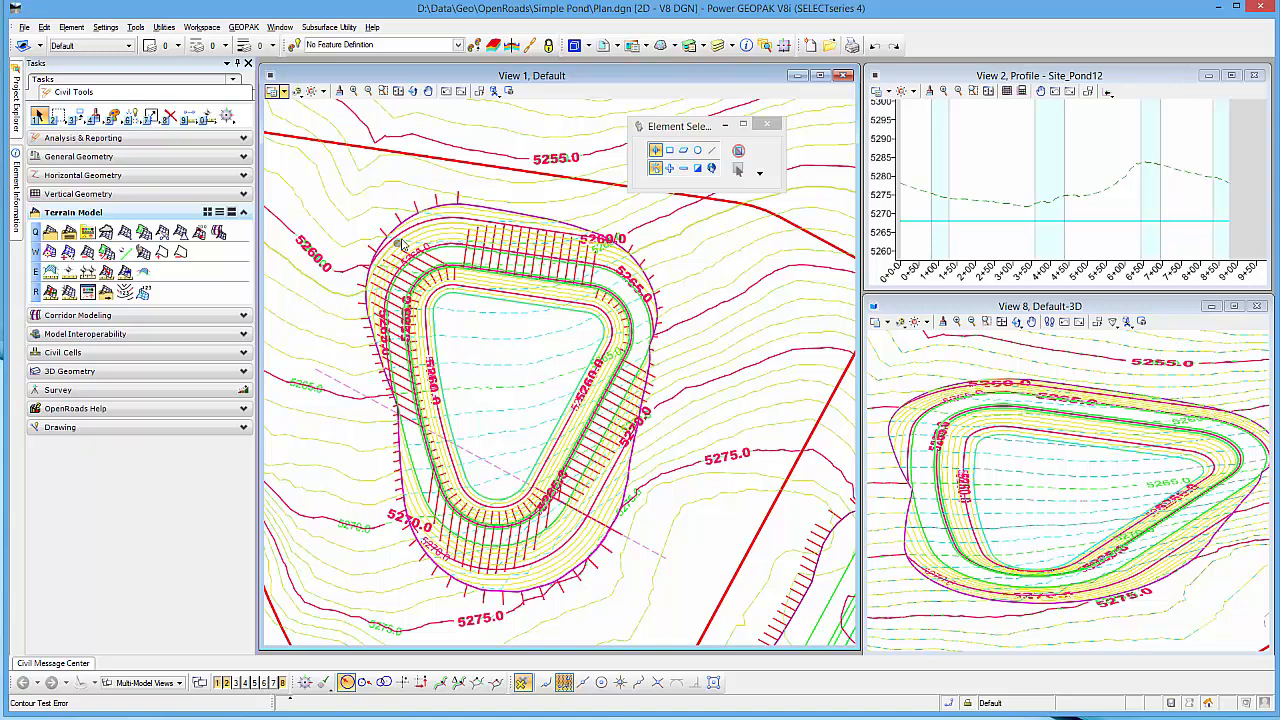
scroll(655, 378, down, 3)
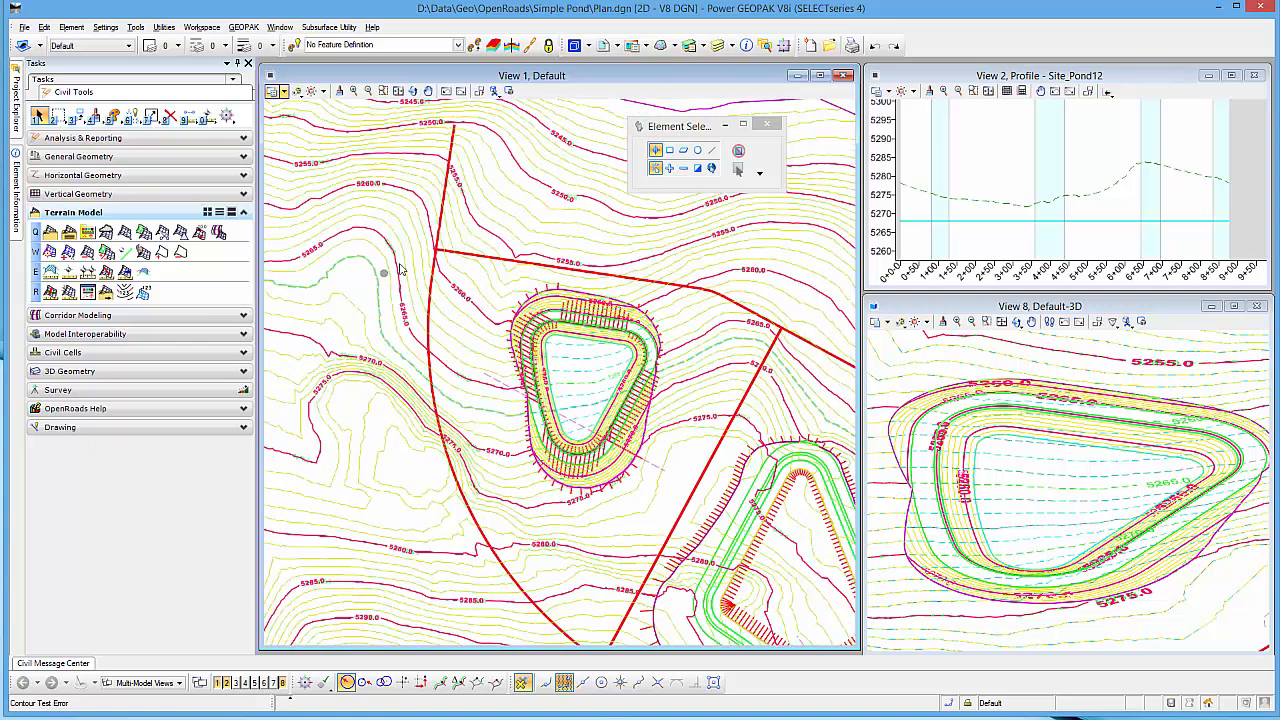
click(18, 110)
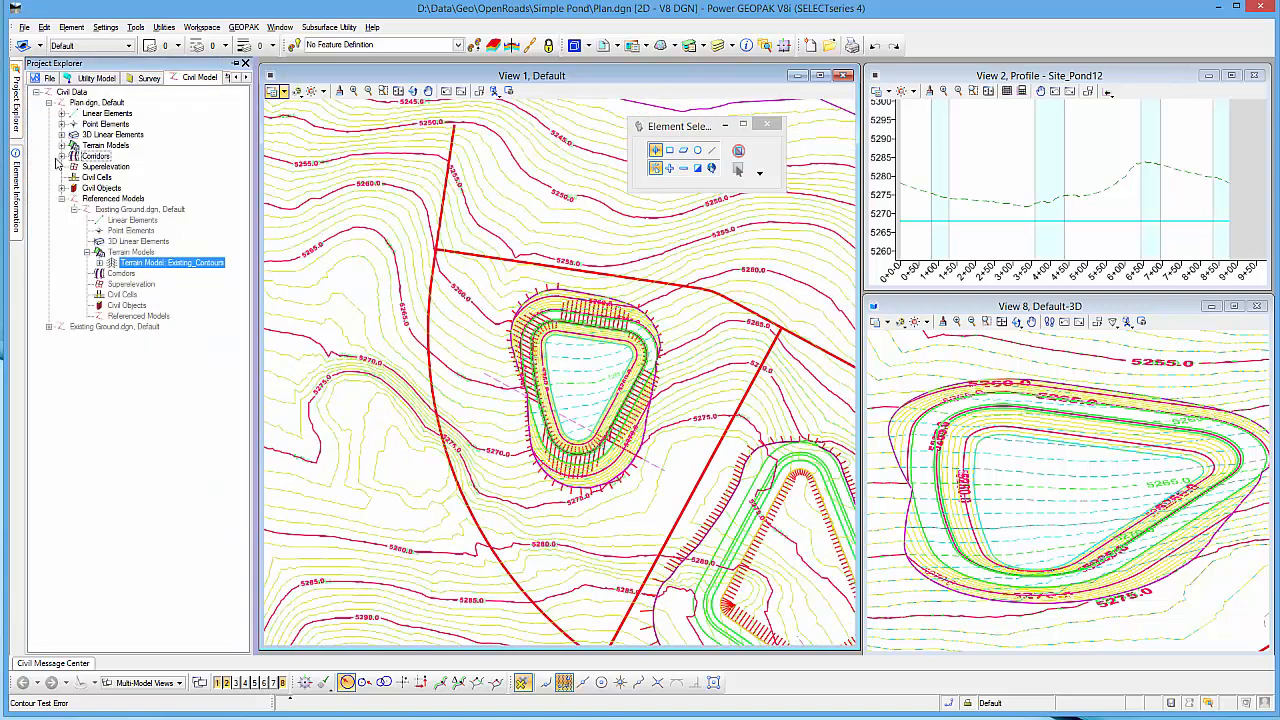
click(61, 146)
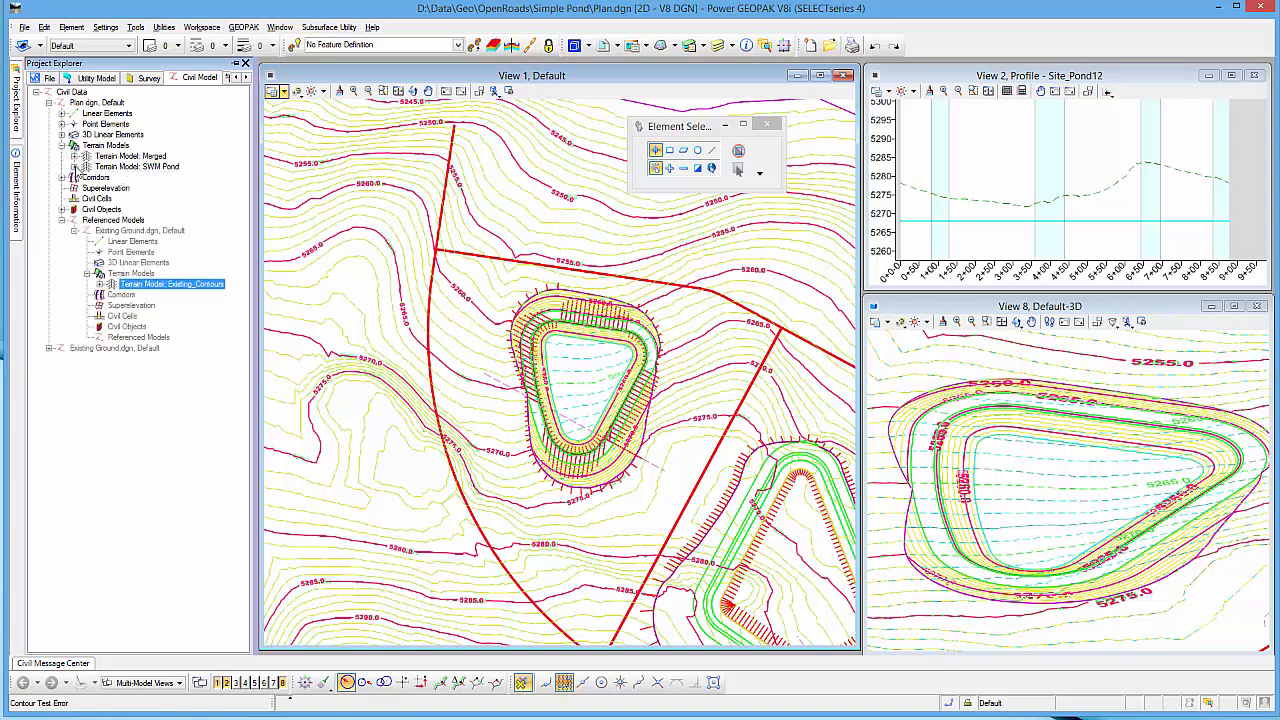
right_click(131, 160)
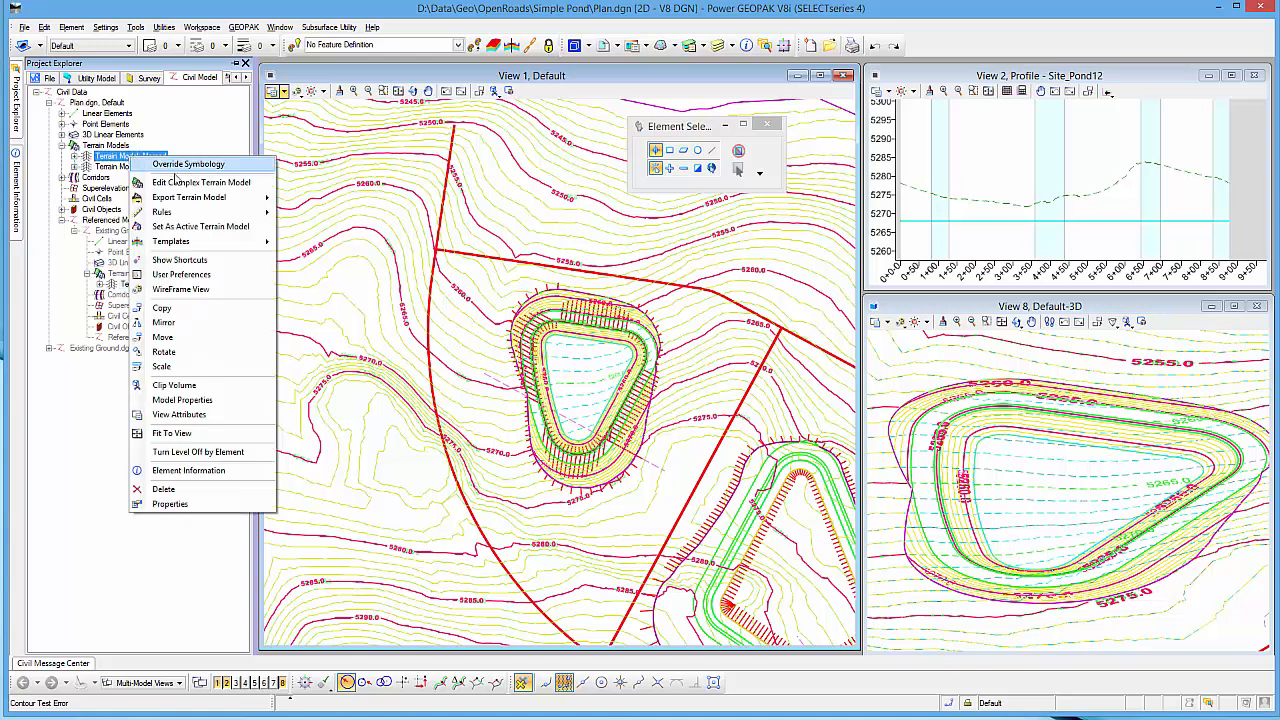
click(200, 177)
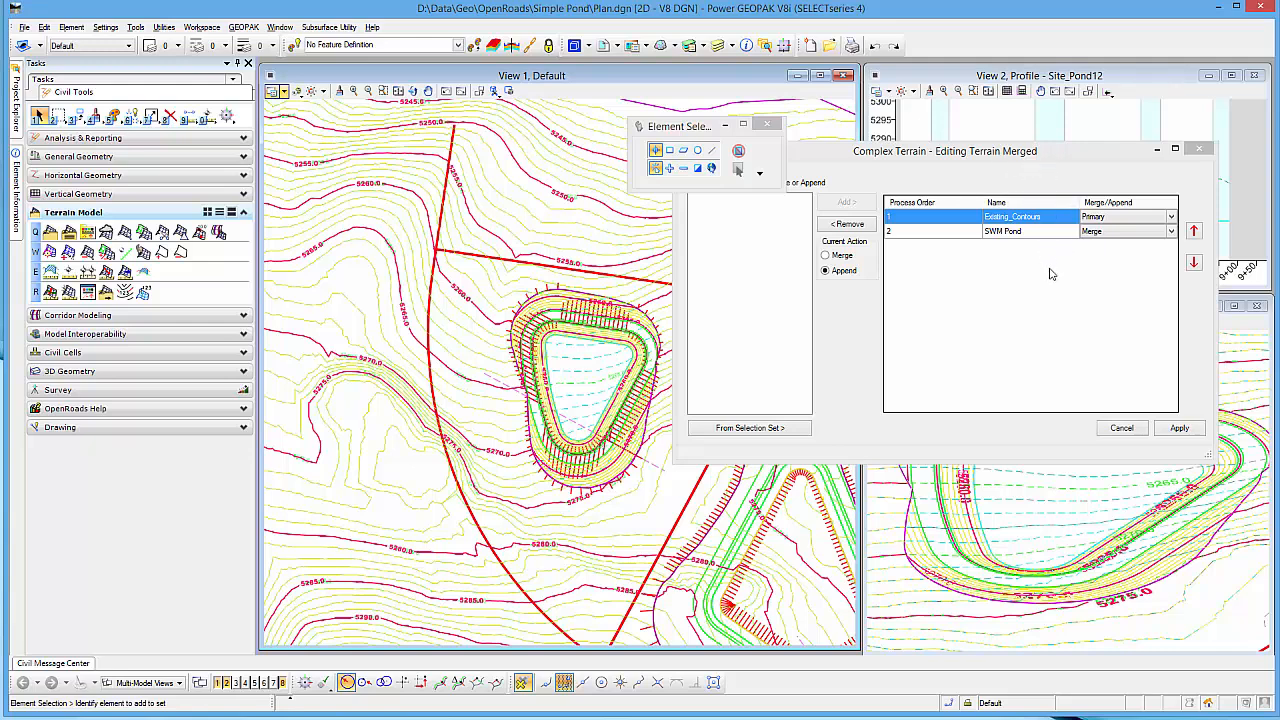
Step: Leave the complex terrain definition without applying changes and start a volume analysis using the Terrain Model To Terrain Model Volume method
click(1122, 428)
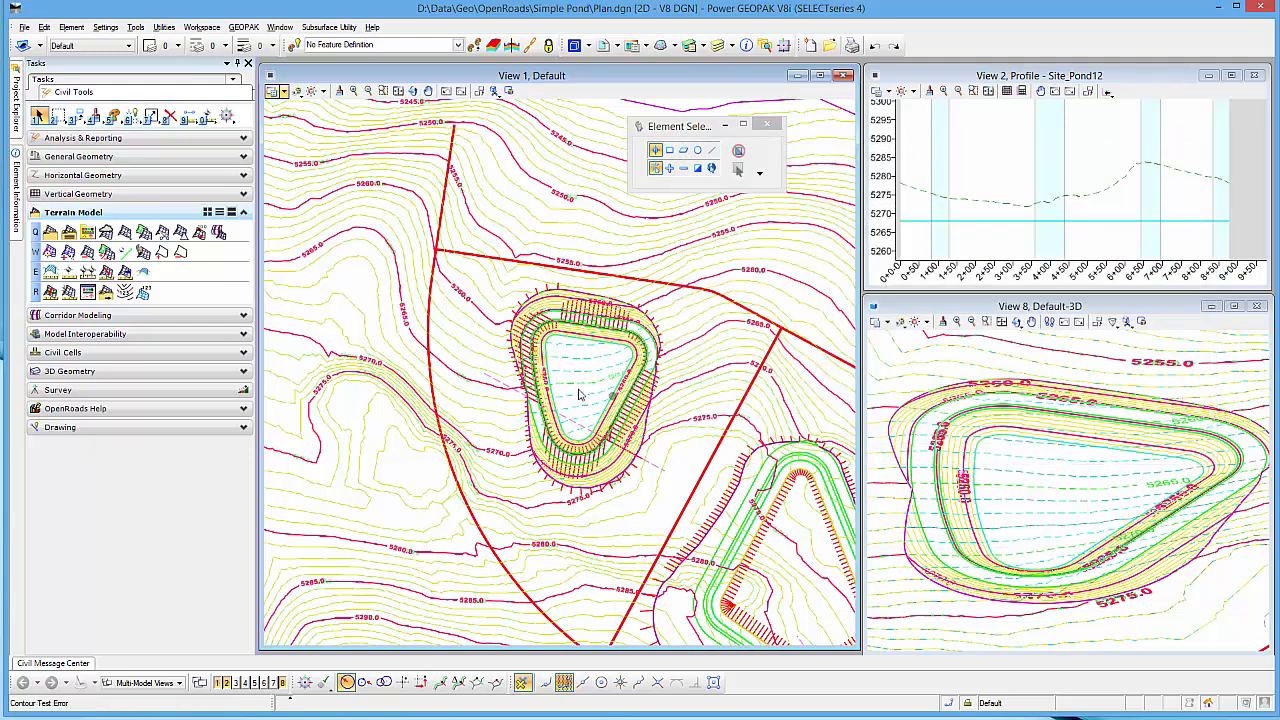
scroll(538, 386, down, 1)
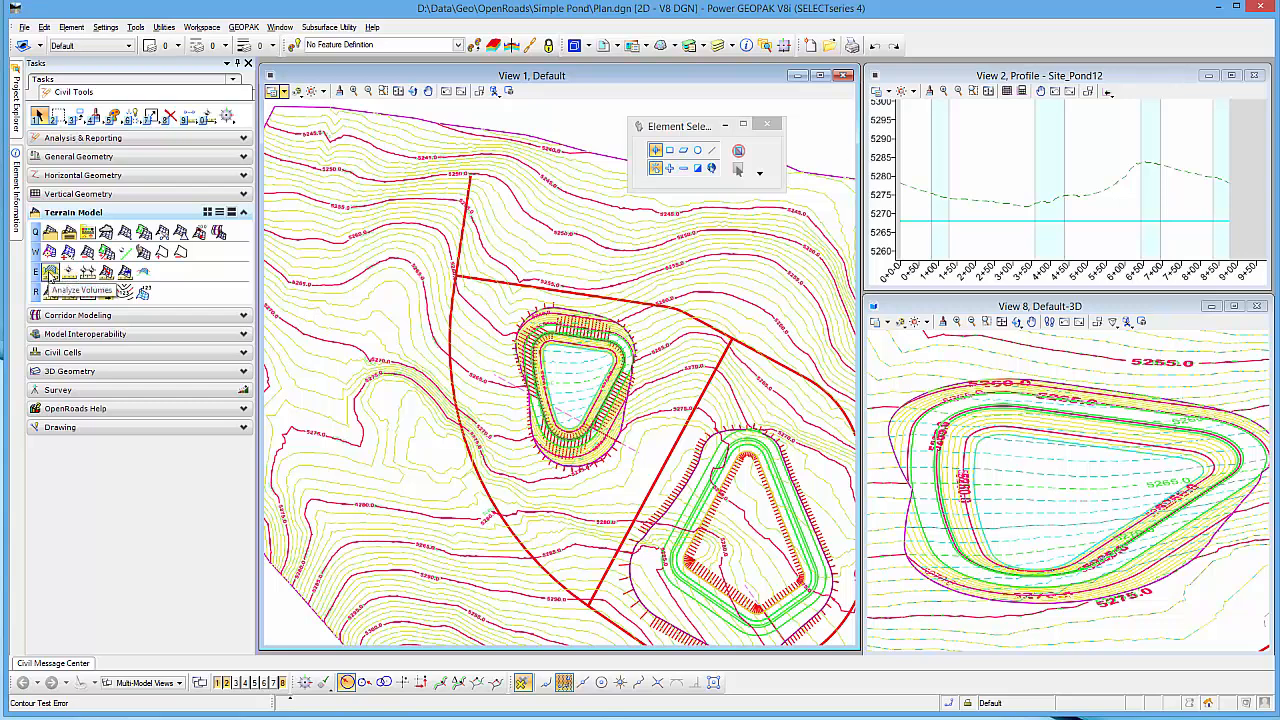
click(50, 273)
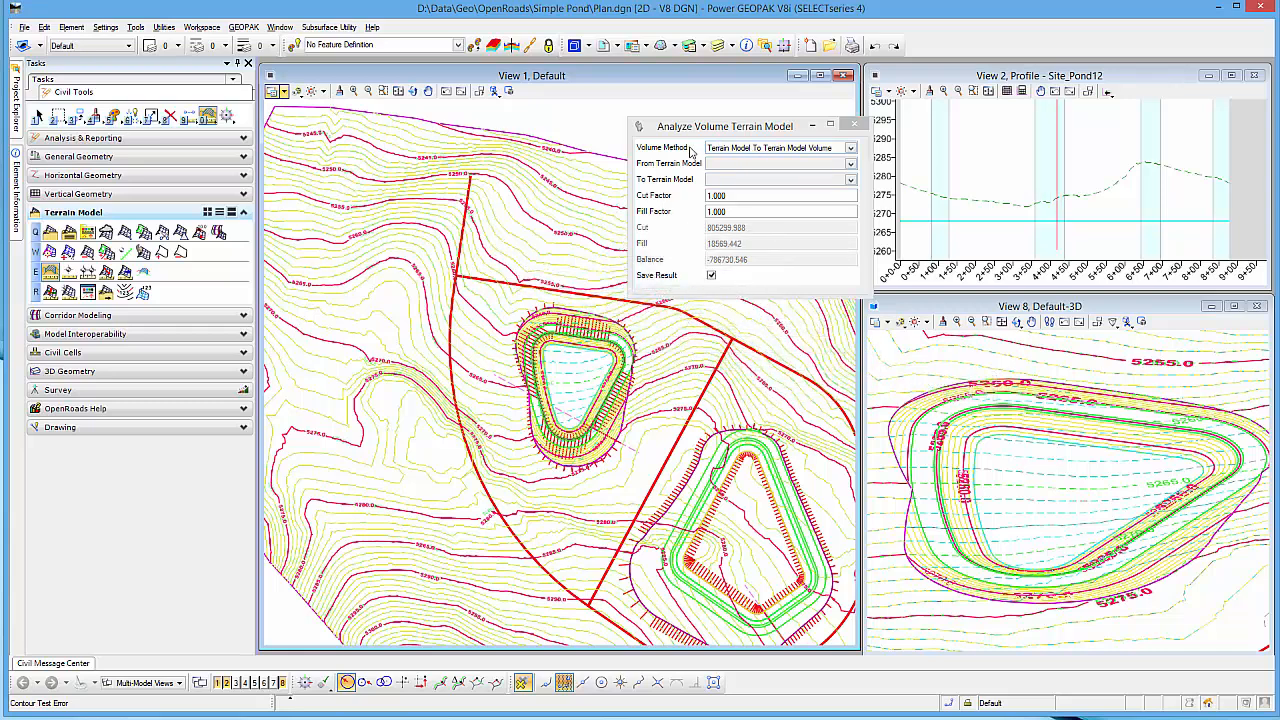
click(851, 148)
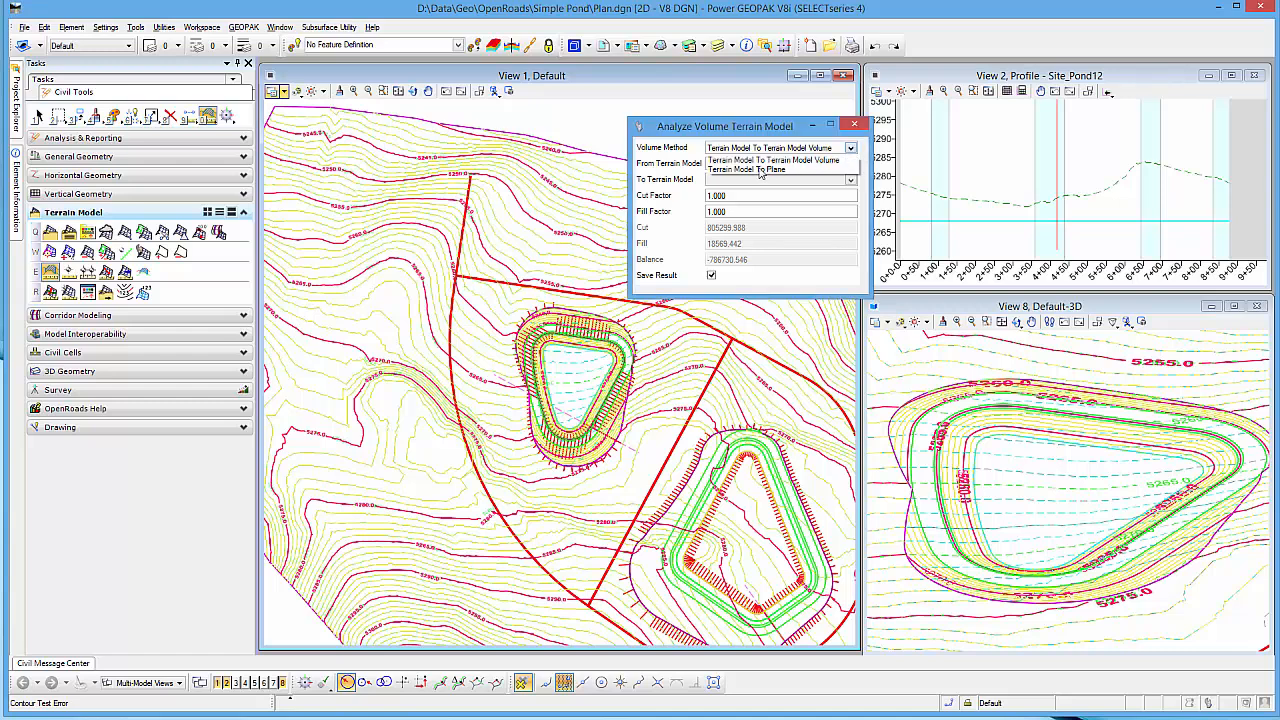
click(741, 129)
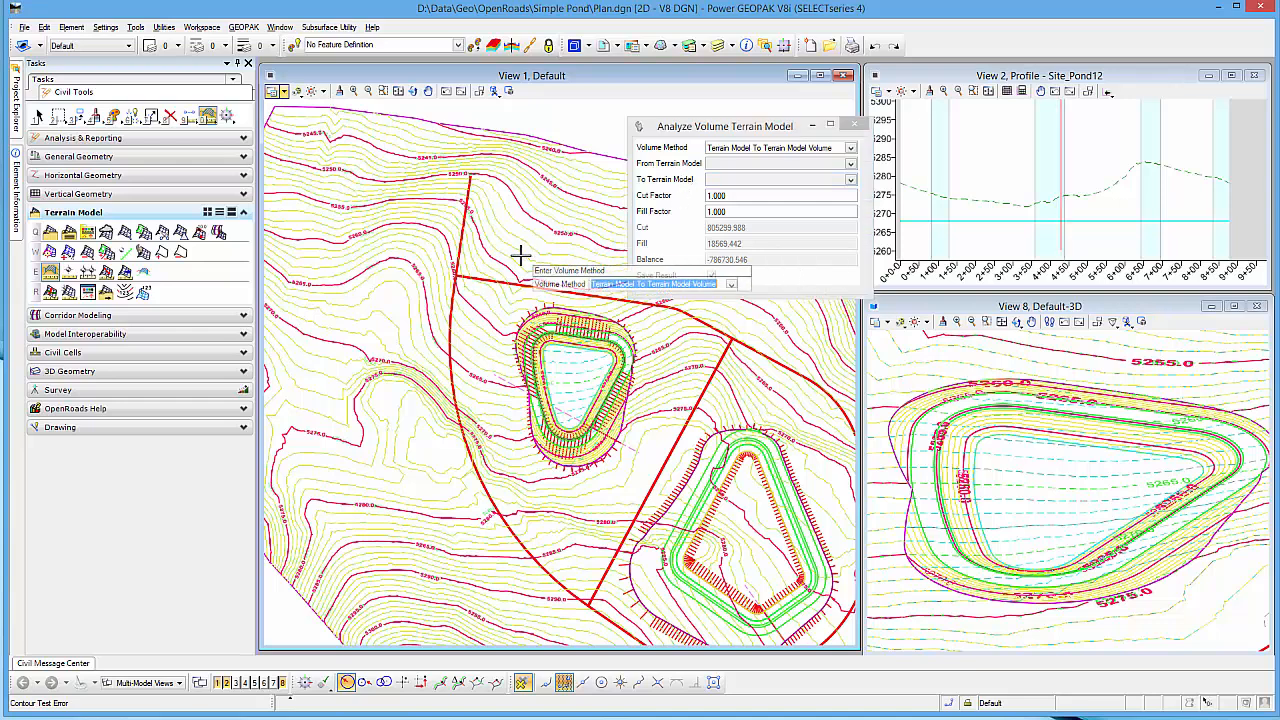
click(458, 236)
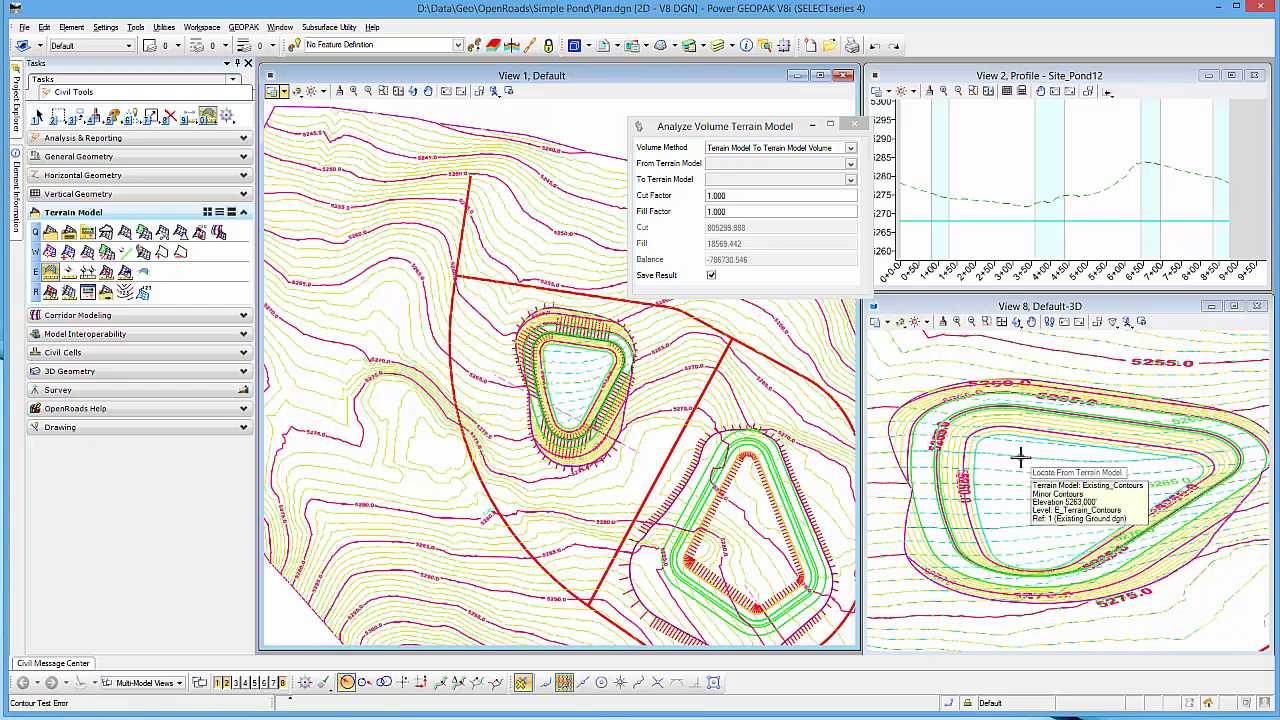
Step: Compute the volume from Existing_Contours to SWM Pond with cut and fill factors of 1.000 and no boundary
click(1020, 457)
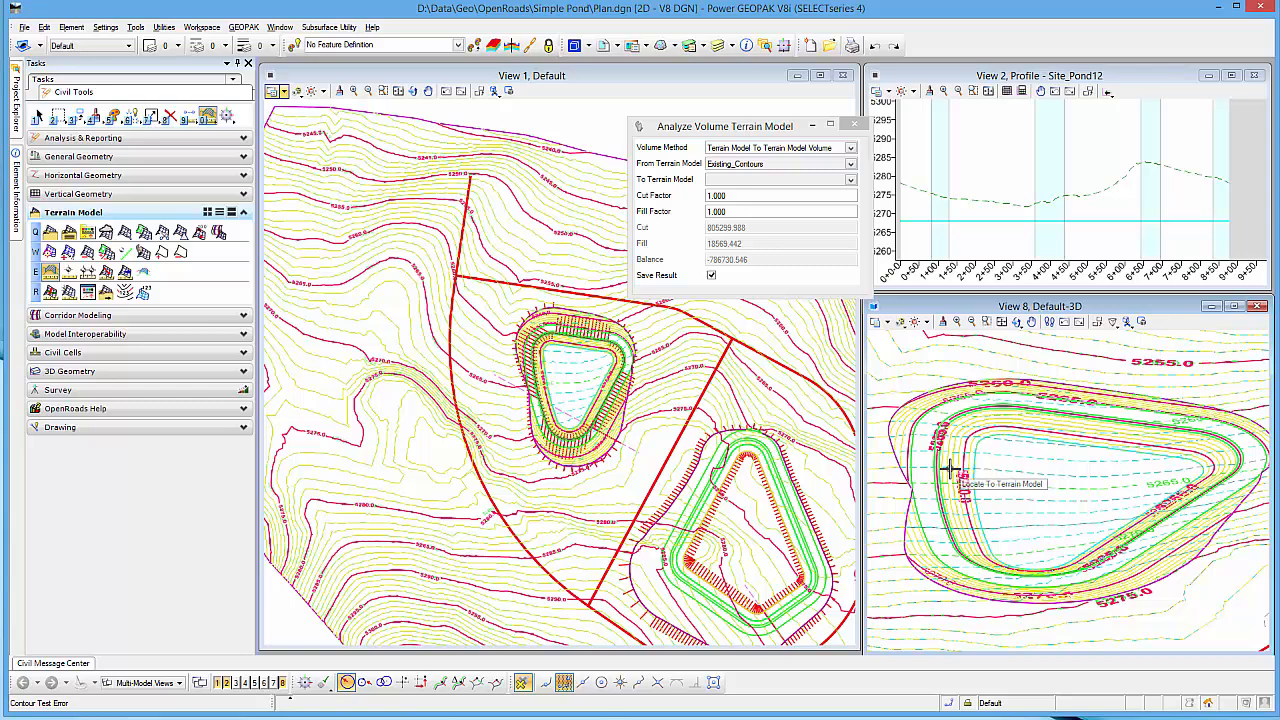
mouse_move(950, 470)
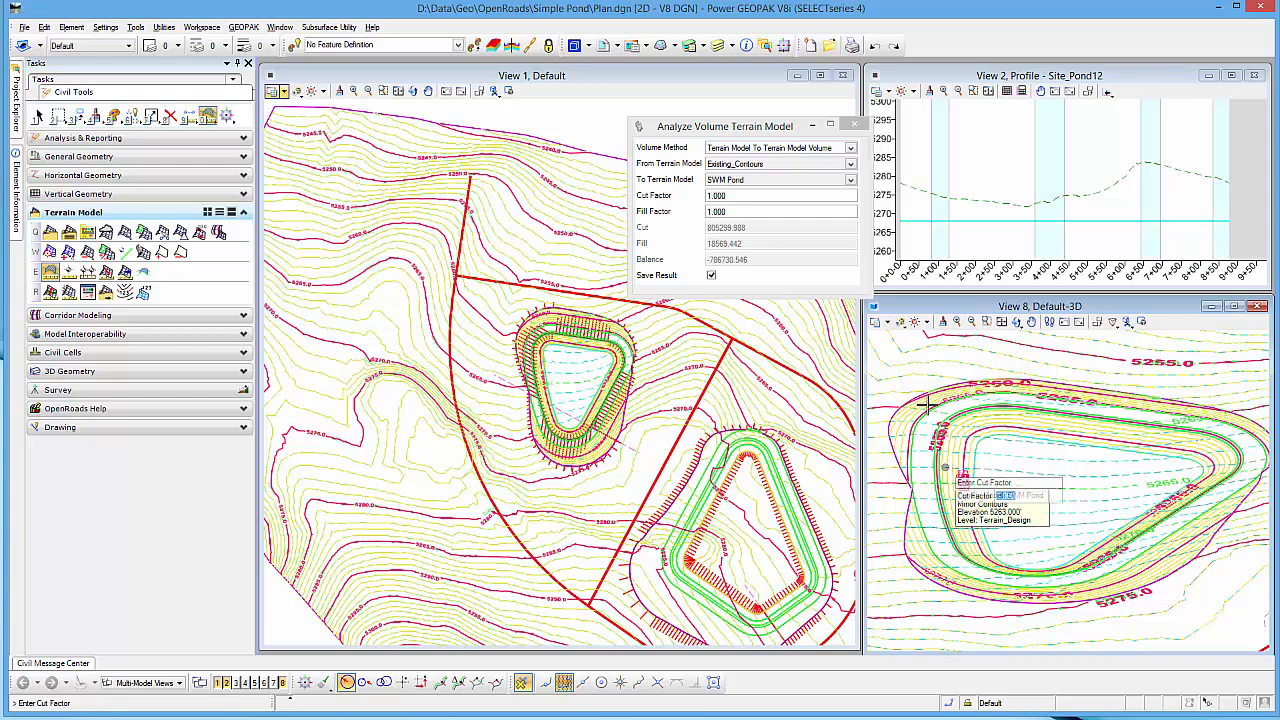
click(945, 467)
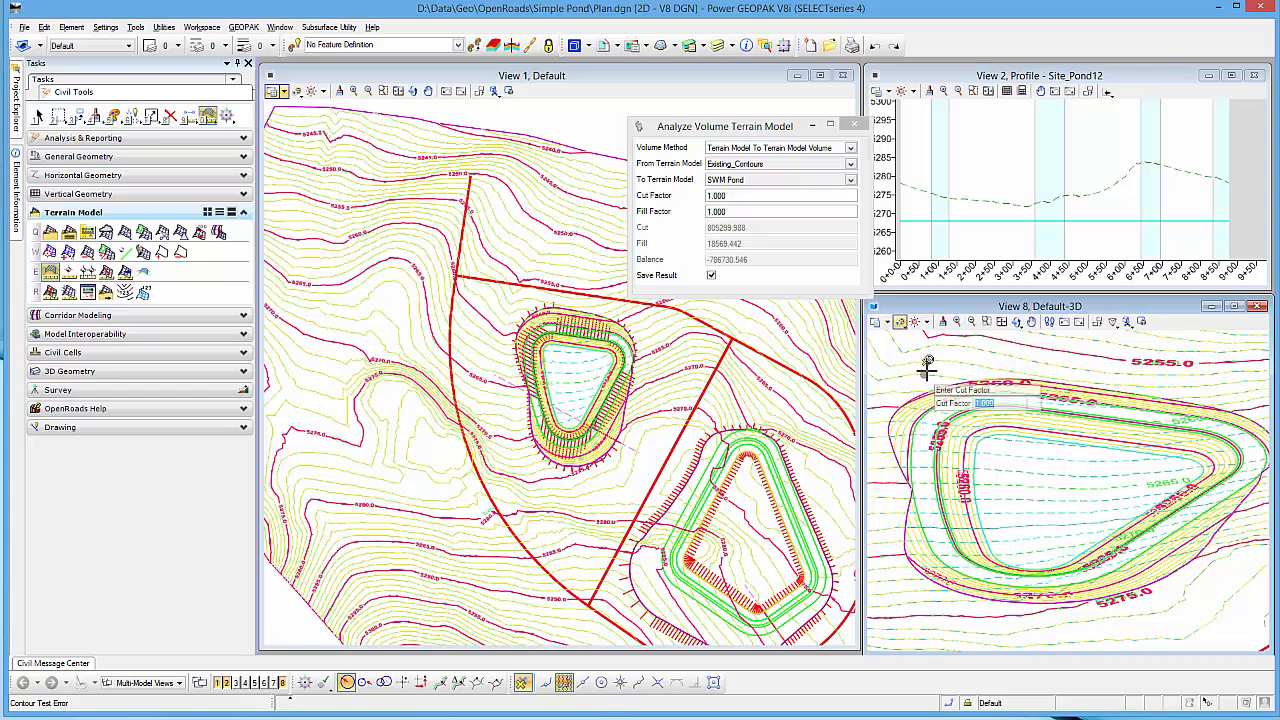
click(928, 367)
click(928, 367)
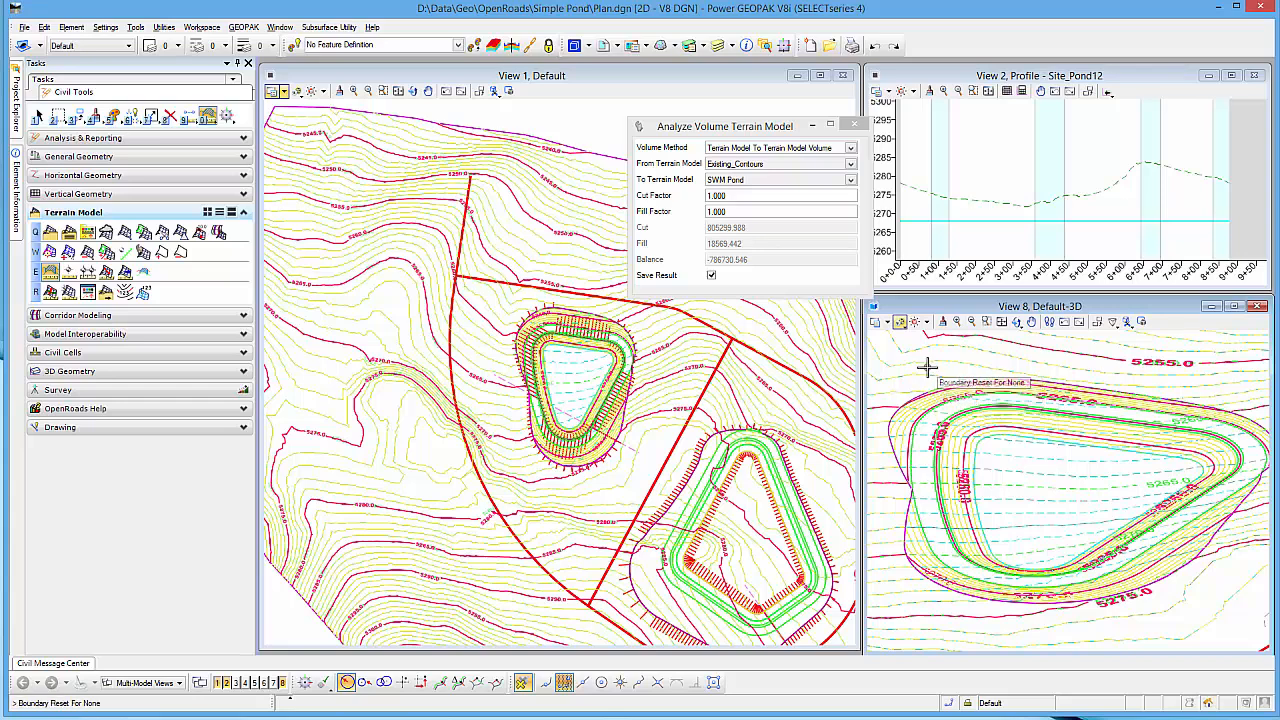
click(928, 367)
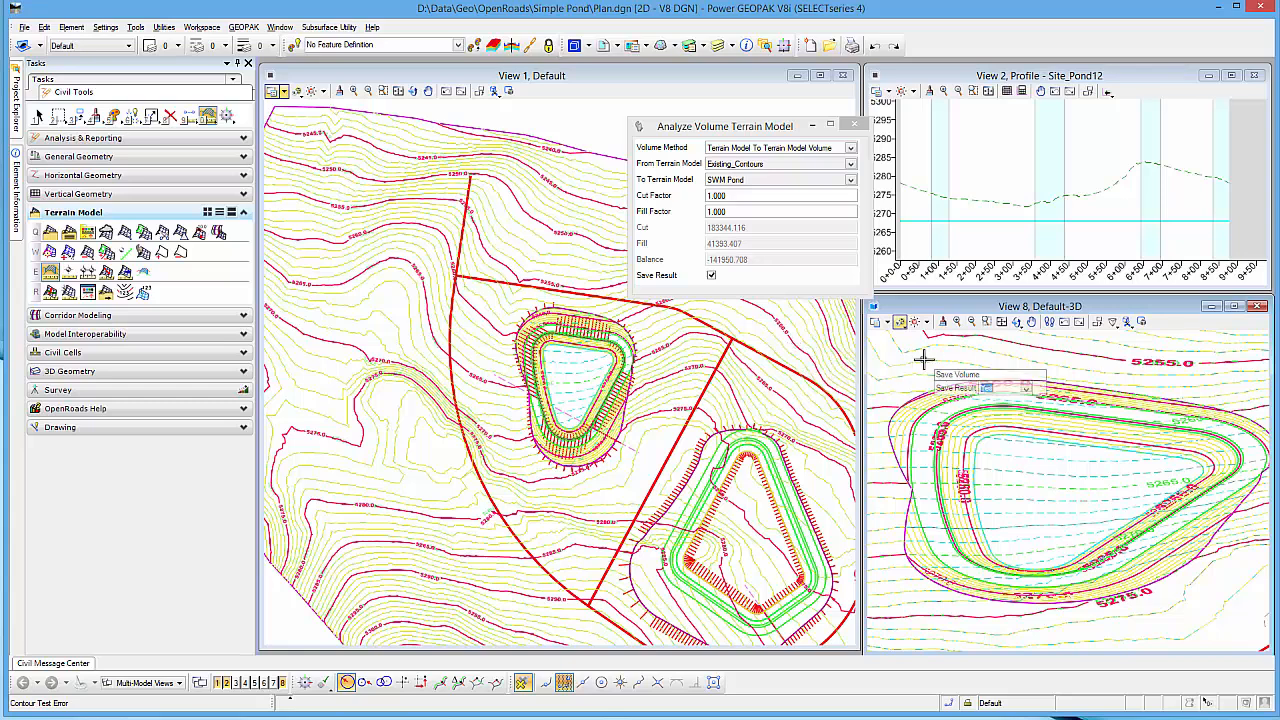
Step: Save the volume result and place its text in the plan view, starting just west of the pond and running across it
click(924, 360)
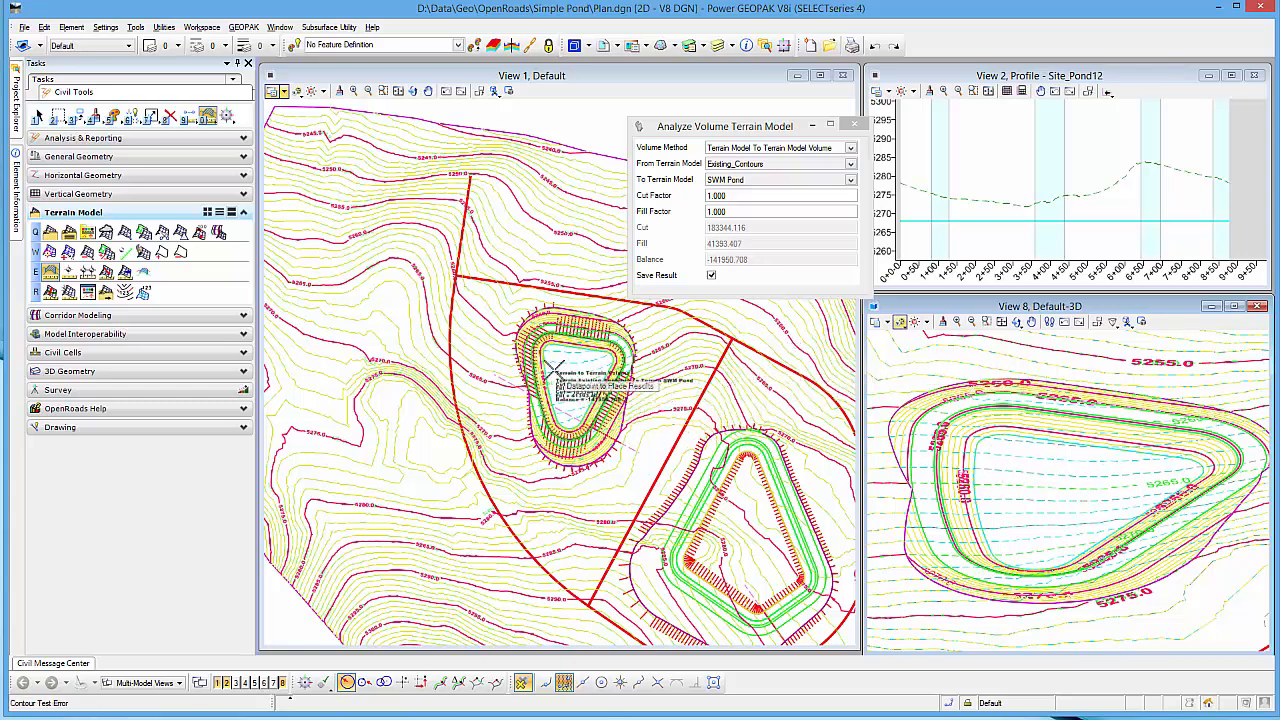
scroll(553, 366, up, 3)
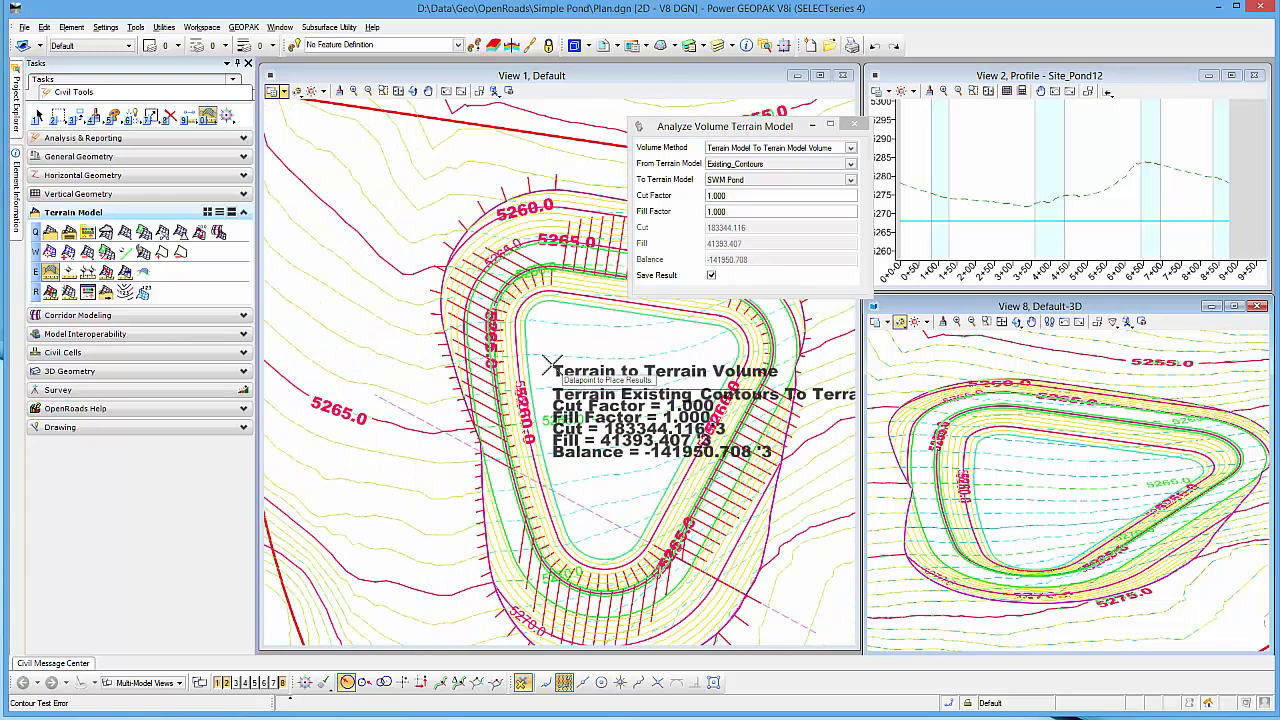
click(315, 305)
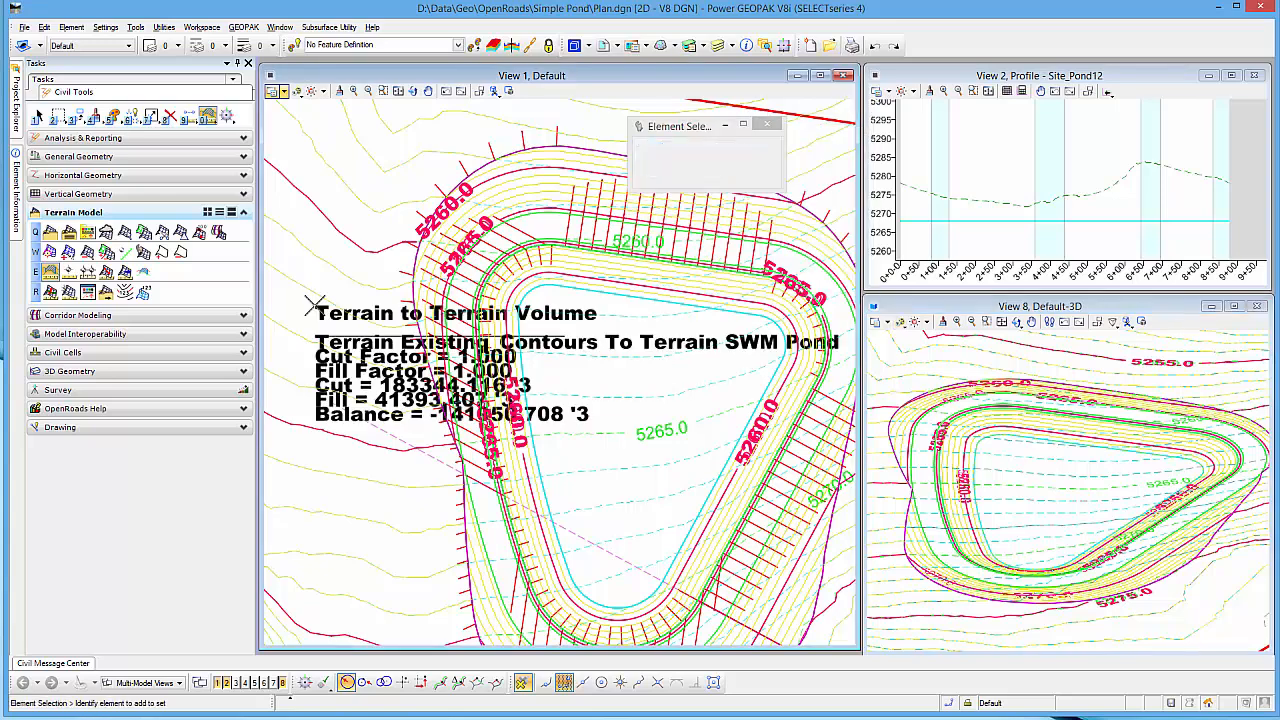